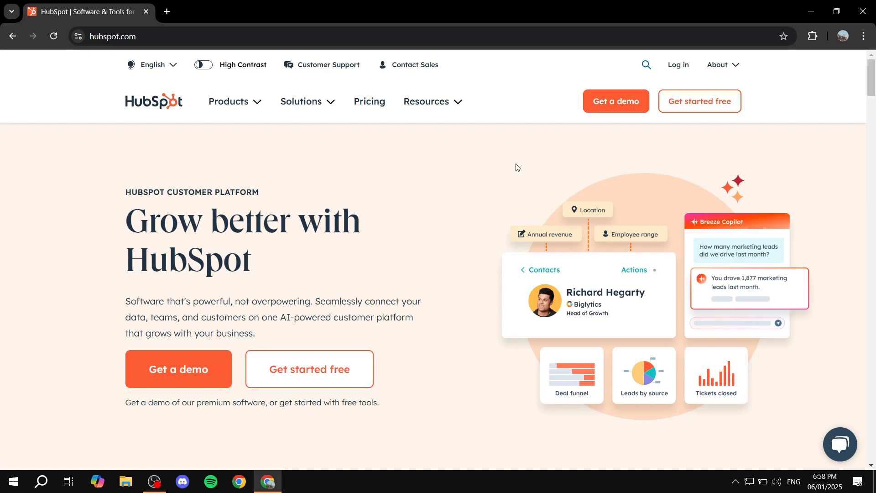
- Start the free sign-up and continue the CRM setup with the sample contacts
{"action": "left_click", "coordinate": [318, 375]}
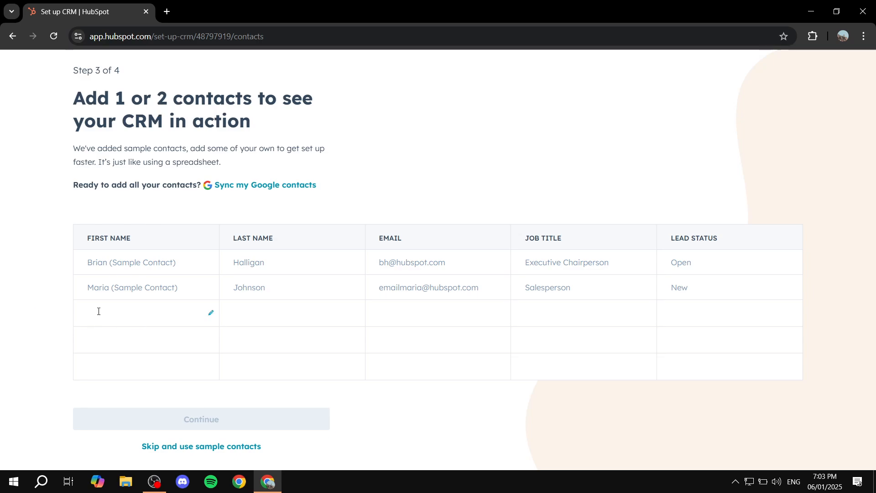
{"action": "left_click", "coordinate": [122, 308]}
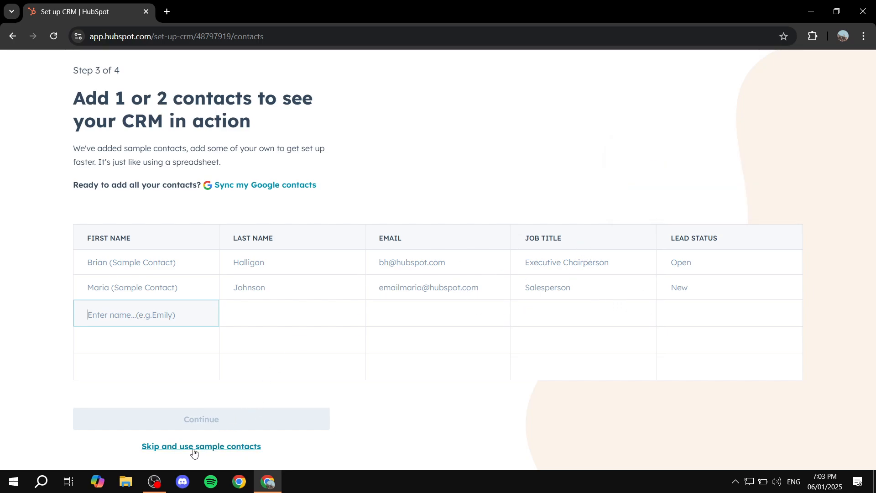
{"action": "left_click", "coordinate": [214, 447]}
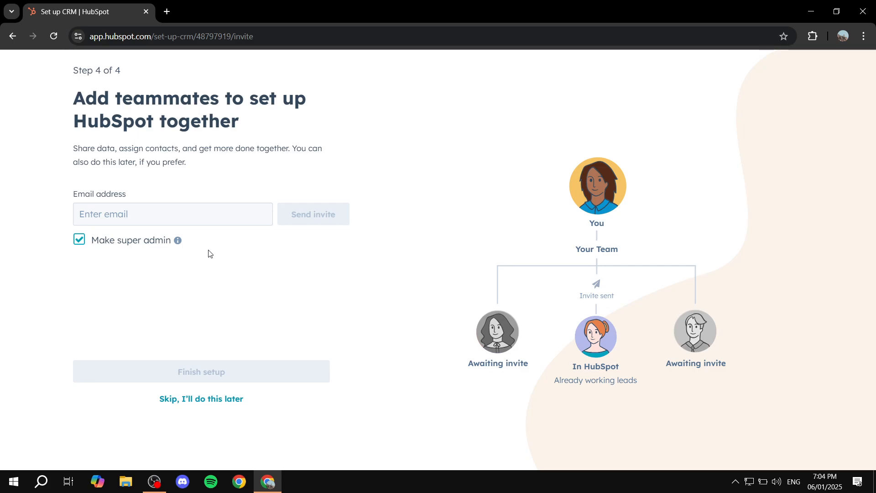
- Skip inviting teammates to complete the CRM setup
{"action": "left_click", "coordinate": [170, 213]}
{"action": "left_click", "coordinate": [211, 272]}
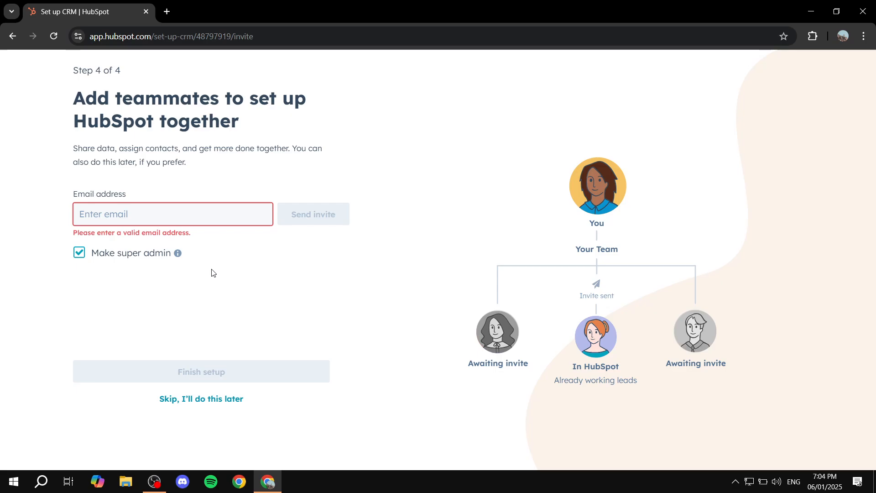
{"action": "left_click", "coordinate": [197, 400]}
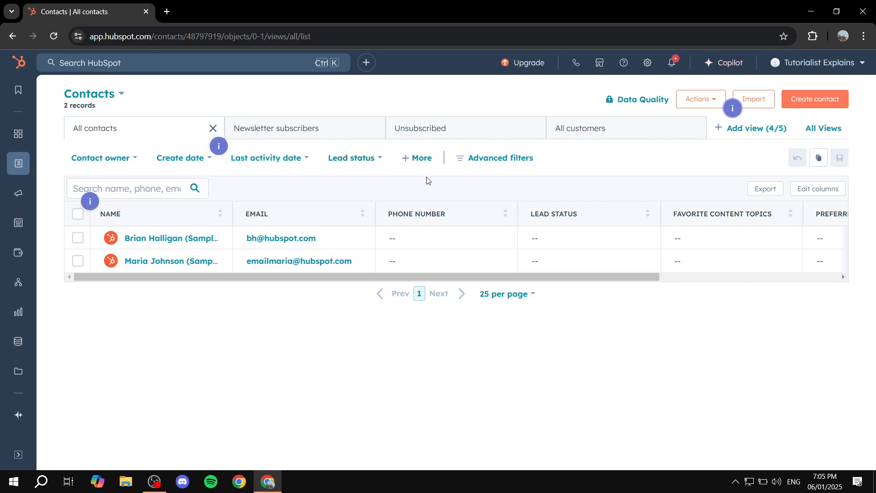
- Go to marketing emails and create a new email of the Regular type
{"action": "mouse_move", "coordinate": [14, 165]}
{"action": "mouse_move", "coordinate": [10, 192]}
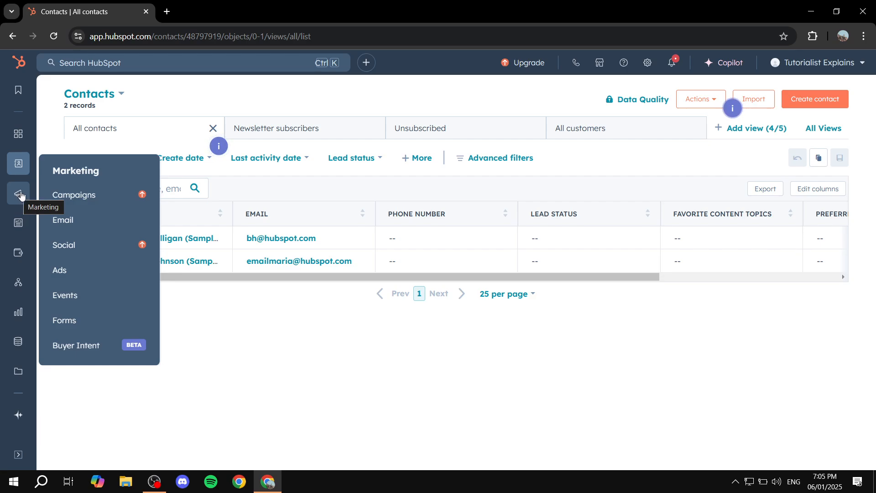
{"action": "left_click", "coordinate": [70, 221]}
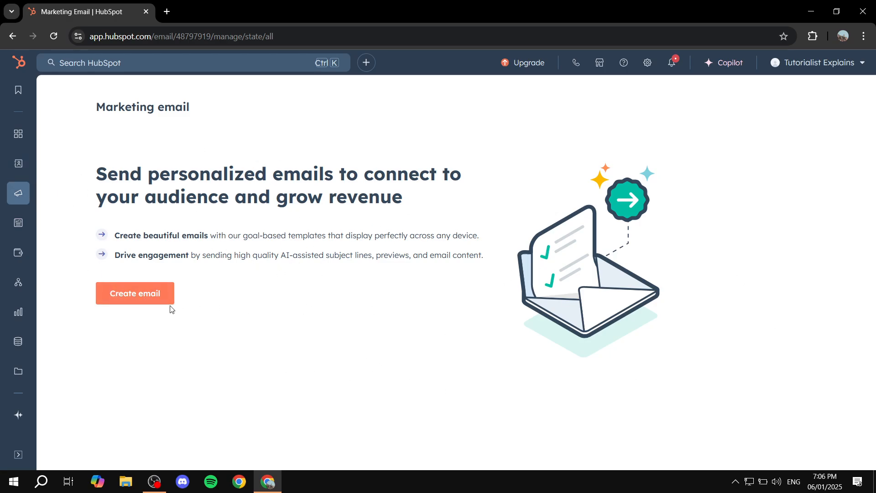
{"action": "left_click", "coordinate": [157, 299]}
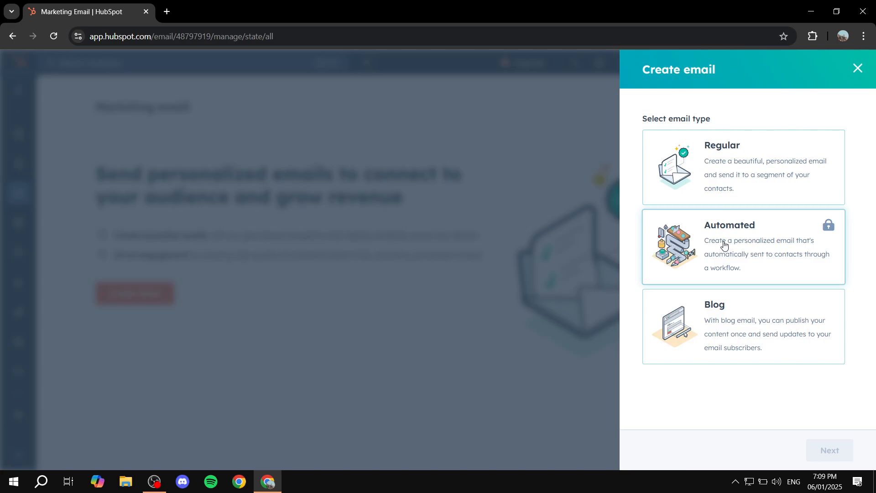
{"action": "left_click", "coordinate": [721, 147]}
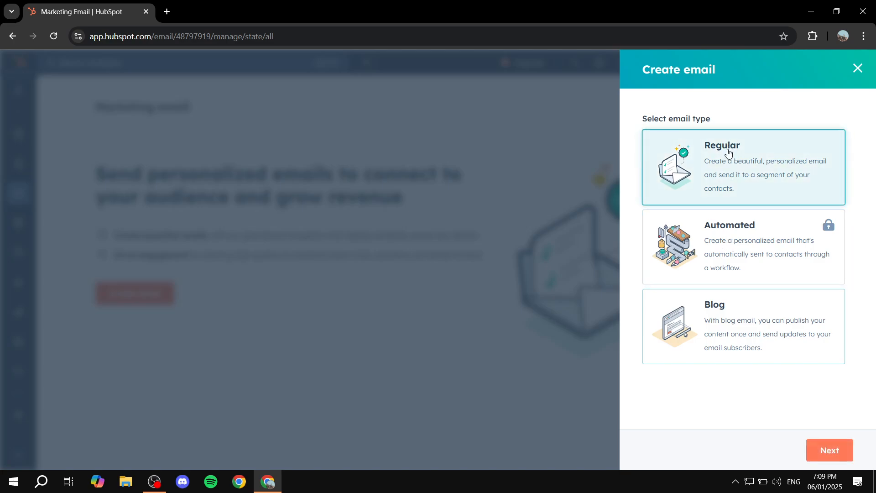
{"action": "left_click", "coordinate": [832, 452]}
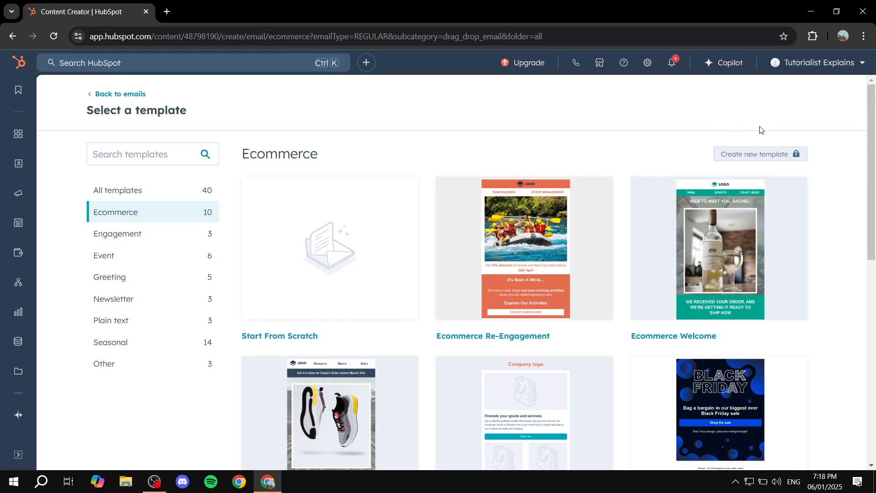
- Browse the email templates and choose the Newsletter template from the Newsletter category
{"action": "scroll", "coordinate": [840, 242], "scroll_direction": "down", "scroll_amount": 1}
{"action": "scroll", "coordinate": [839, 243], "scroll_direction": "down", "scroll_amount": 1}
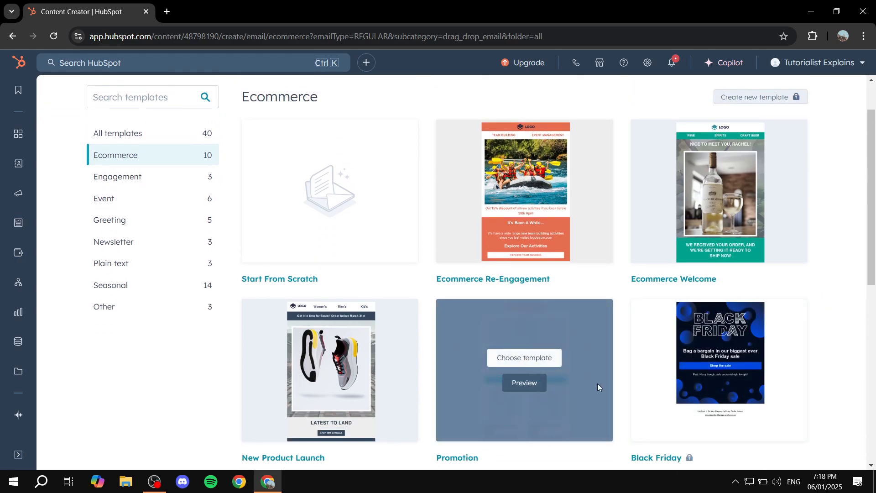
{"action": "mouse_move", "coordinate": [537, 381]}
{"action": "scroll", "coordinate": [594, 367], "scroll_direction": "down", "scroll_amount": 6}
{"action": "scroll", "coordinate": [552, 273], "scroll_direction": "up", "scroll_amount": 4}
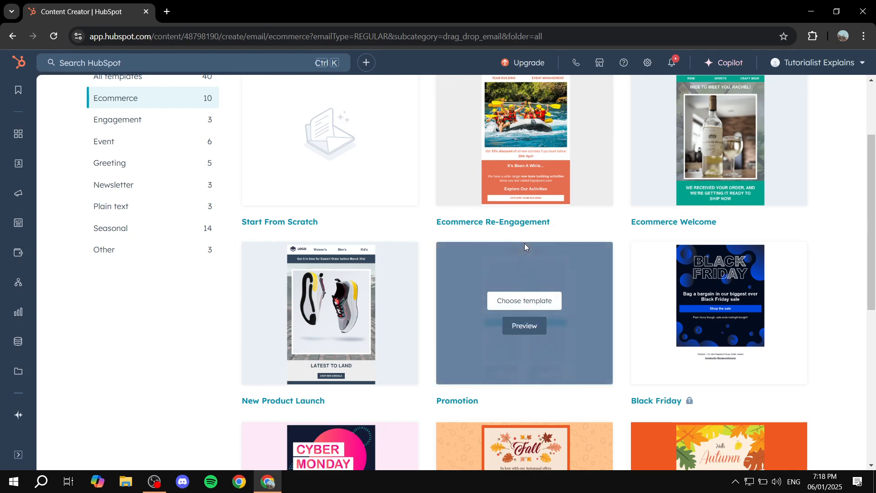
{"action": "scroll", "coordinate": [524, 242], "scroll_direction": "up", "scroll_amount": 2}
{"action": "left_click", "coordinate": [115, 242]}
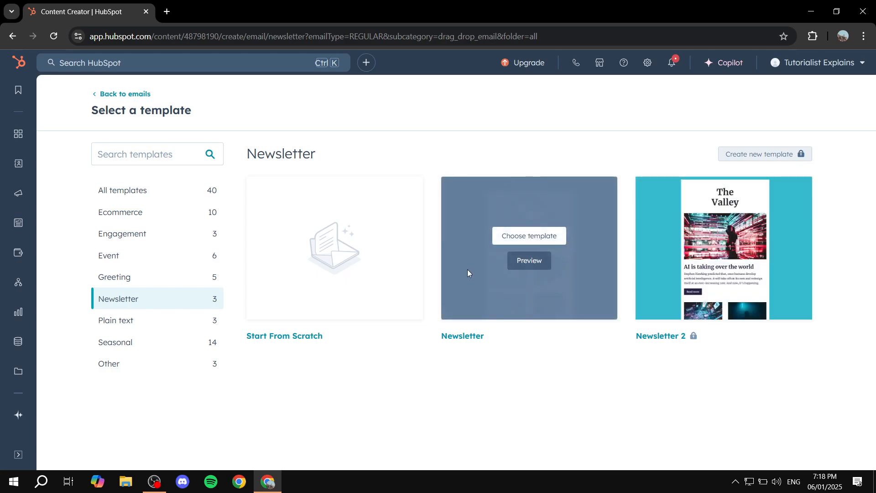
{"action": "mouse_move", "coordinate": [548, 265]}
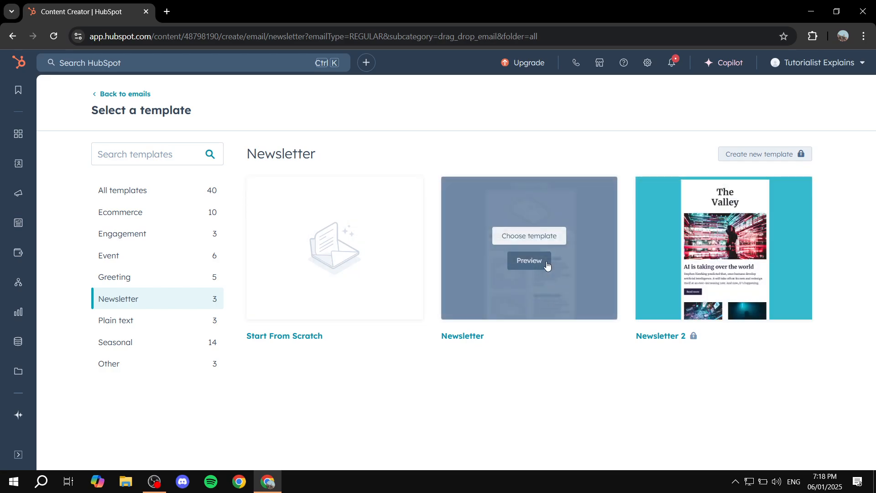
{"action": "left_click", "coordinate": [530, 240]}
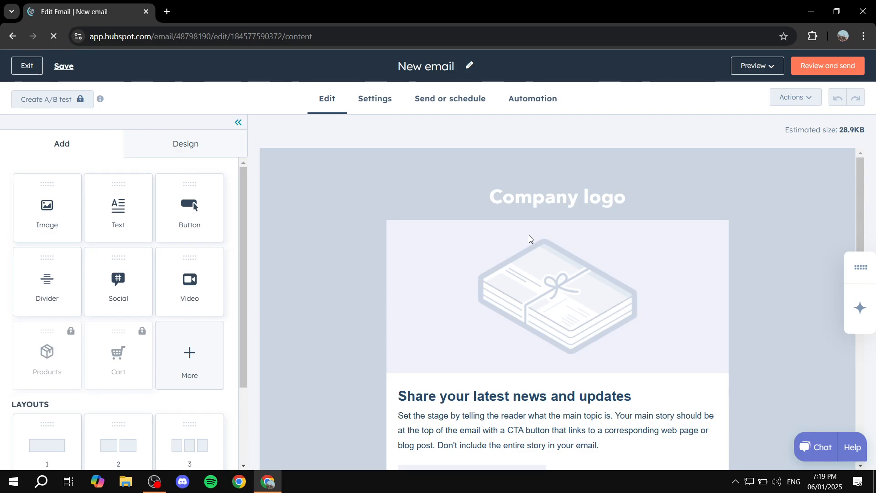
- Look over the newsletter layout and inspect the editing options of the "Share your latest news and updates" text block
{"action": "scroll", "coordinate": [617, 283], "scroll_direction": "down", "scroll_amount": 1}
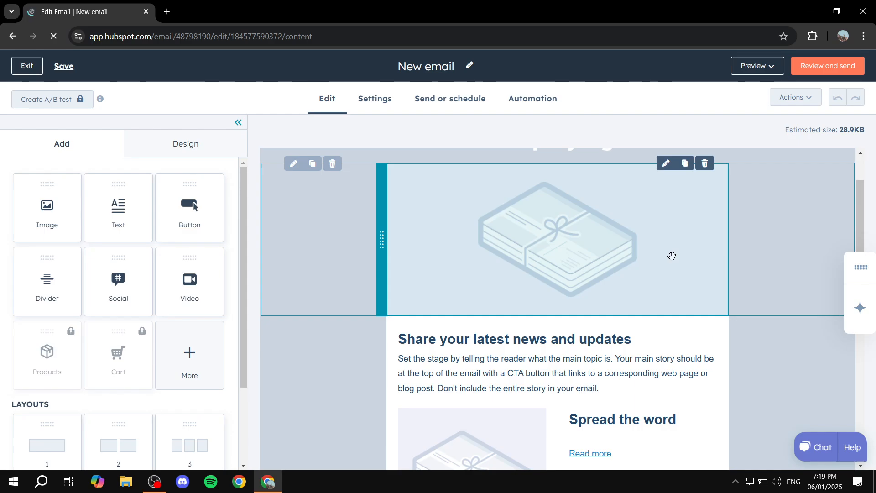
{"action": "scroll", "coordinate": [685, 254], "scroll_direction": "up", "scroll_amount": 1}
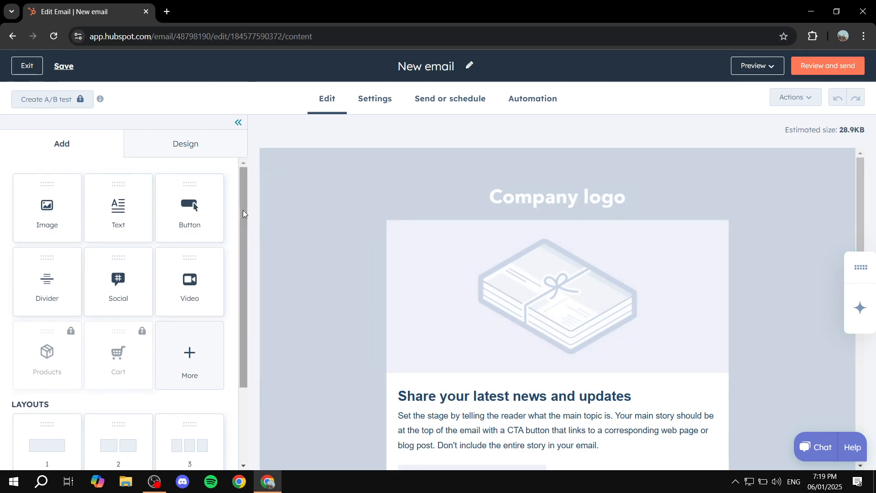
{"action": "scroll", "coordinate": [534, 291], "scroll_direction": "down", "scroll_amount": 2}
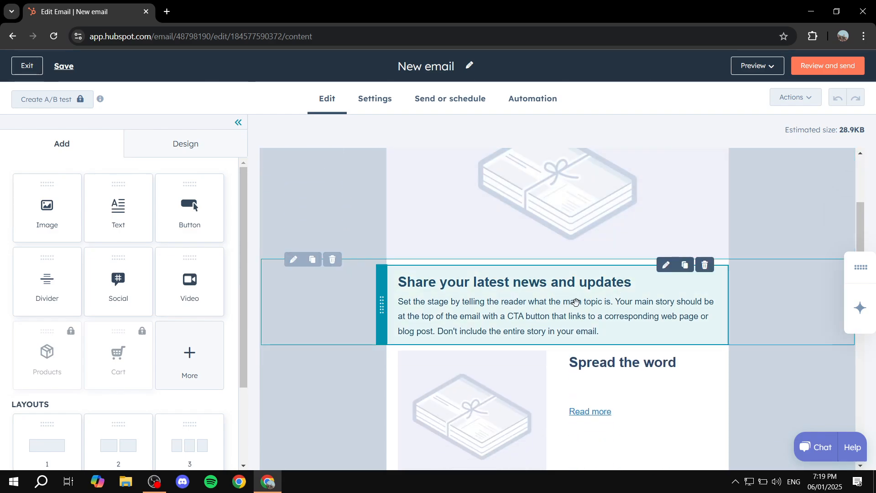
{"action": "left_click", "coordinate": [577, 303]}
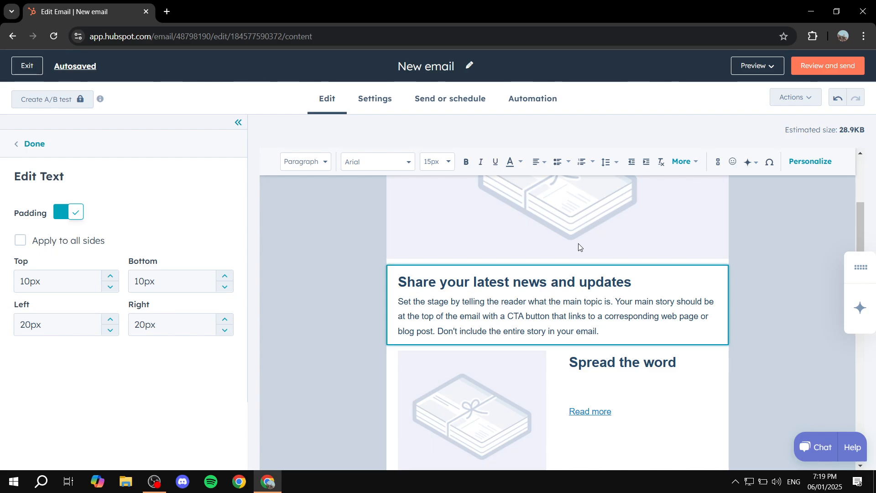
{"action": "left_click", "coordinate": [541, 232]}
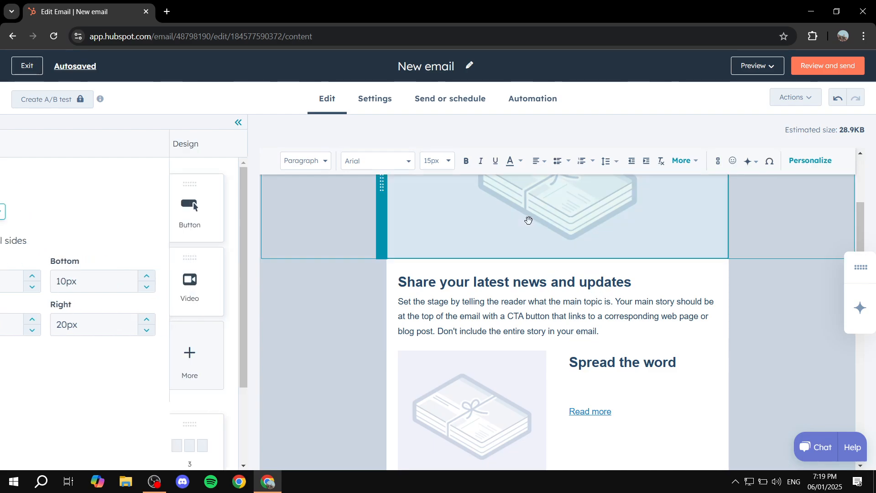
- Examine the content settings of the wide newsletter image, including replacement, alt text, size and link, and close them
{"action": "left_click", "coordinate": [527, 237]}
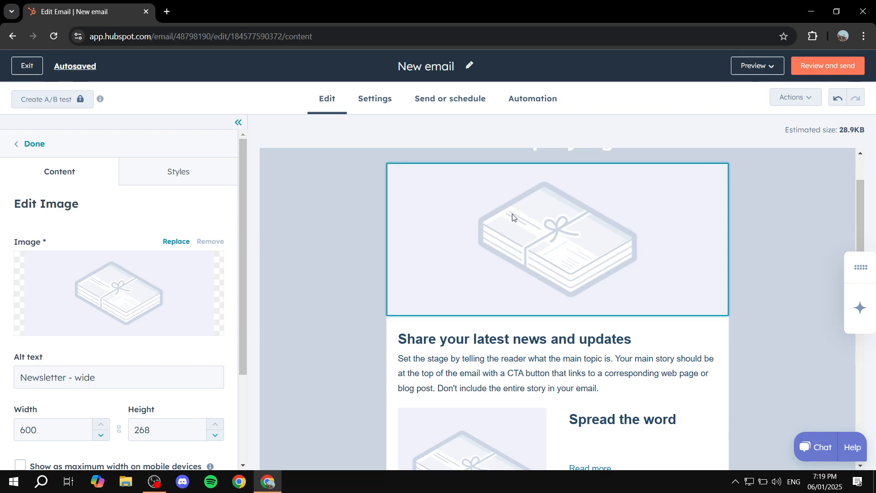
{"action": "mouse_move", "coordinate": [211, 266]}
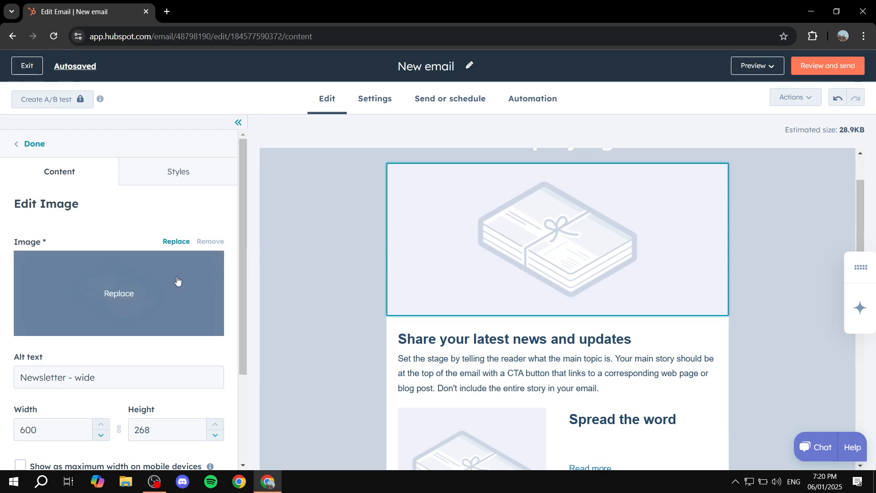
{"action": "scroll", "coordinate": [77, 344], "scroll_direction": "down", "scroll_amount": 1}
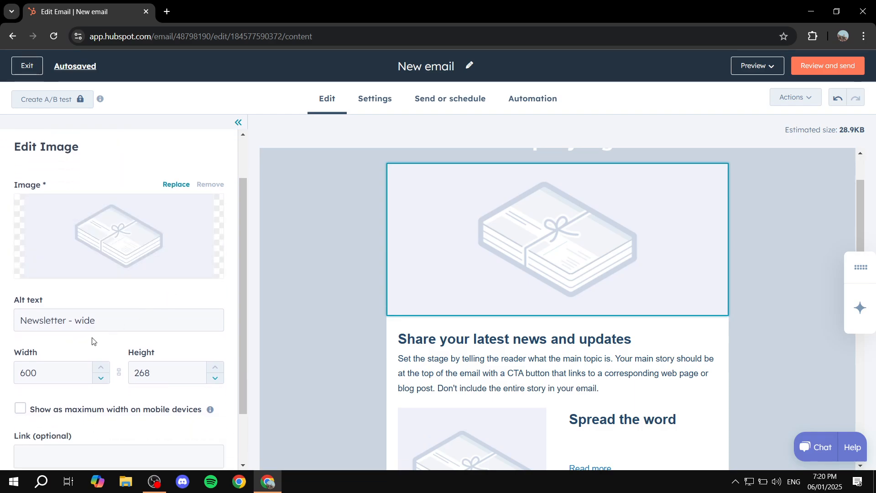
{"action": "scroll", "coordinate": [92, 340], "scroll_direction": "down", "scroll_amount": 1}
{"action": "scroll", "coordinate": [528, 336], "scroll_direction": "up", "scroll_amount": 1}
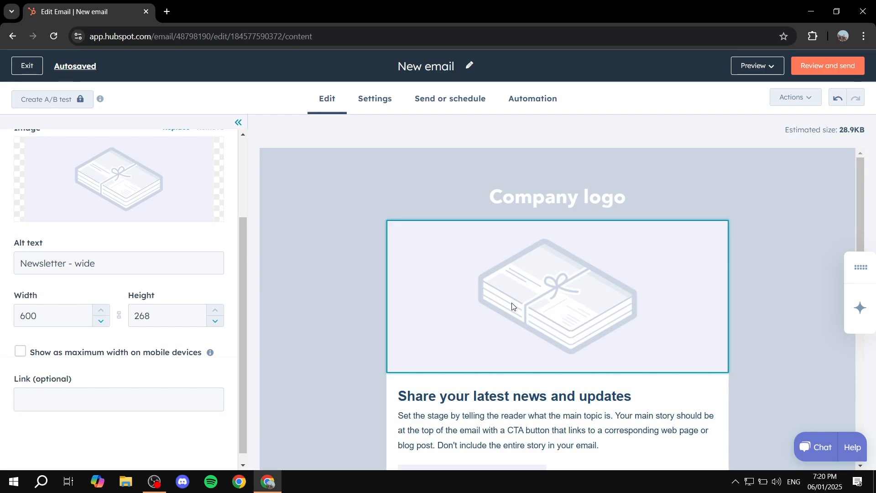
{"action": "scroll", "coordinate": [206, 215], "scroll_direction": "up", "scroll_amount": 2}
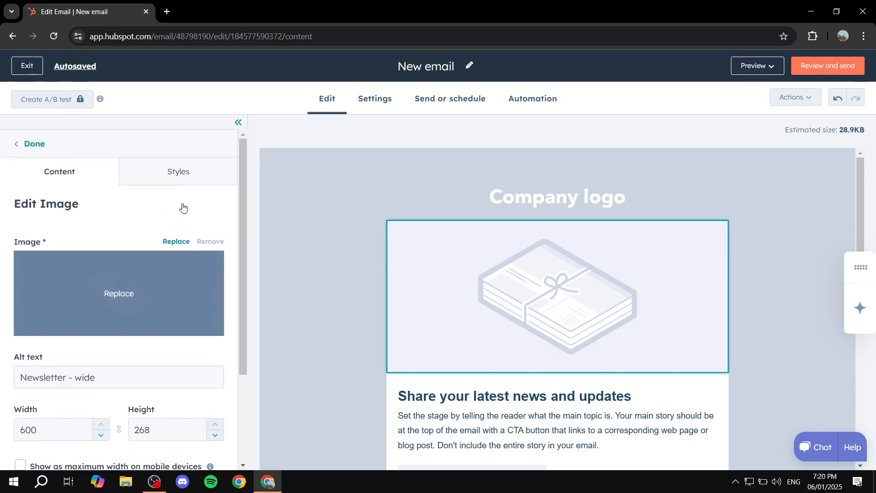
{"action": "left_click", "coordinate": [17, 145]}
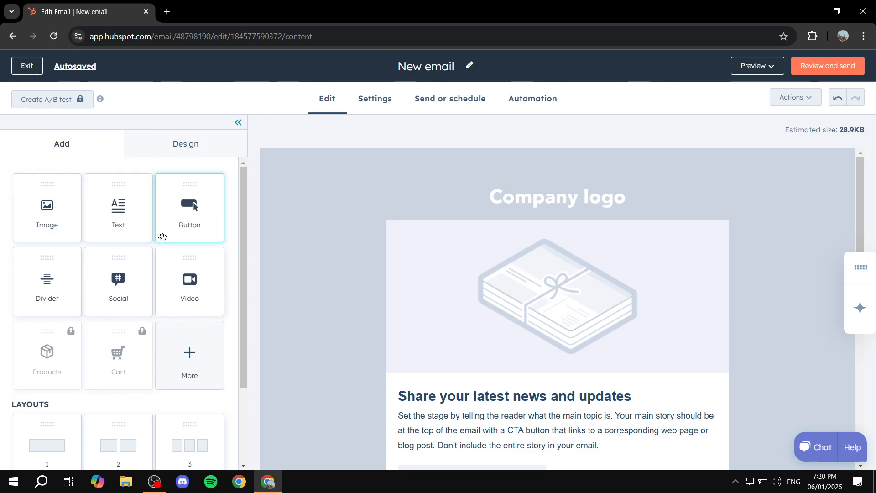
- Add a video block above the closing line that invites people to share the newsletter
{"action": "scroll", "coordinate": [162, 237], "scroll_direction": "down", "scroll_amount": 1}
{"action": "scroll", "coordinate": [503, 312], "scroll_direction": "down", "scroll_amount": 7}
{"action": "scroll", "coordinate": [218, 229], "scroll_direction": "up", "scroll_amount": 1}
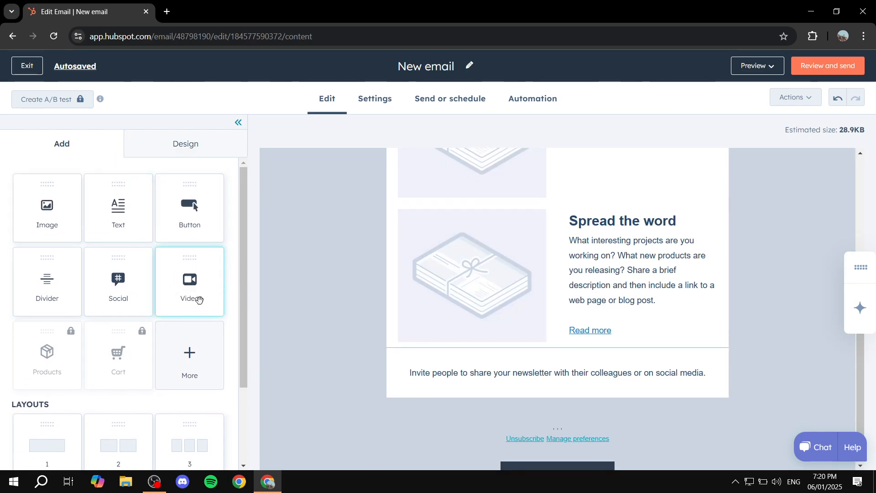
{"action": "left_click_drag", "start_coordinate": [189, 281], "coordinate": [493, 360]}
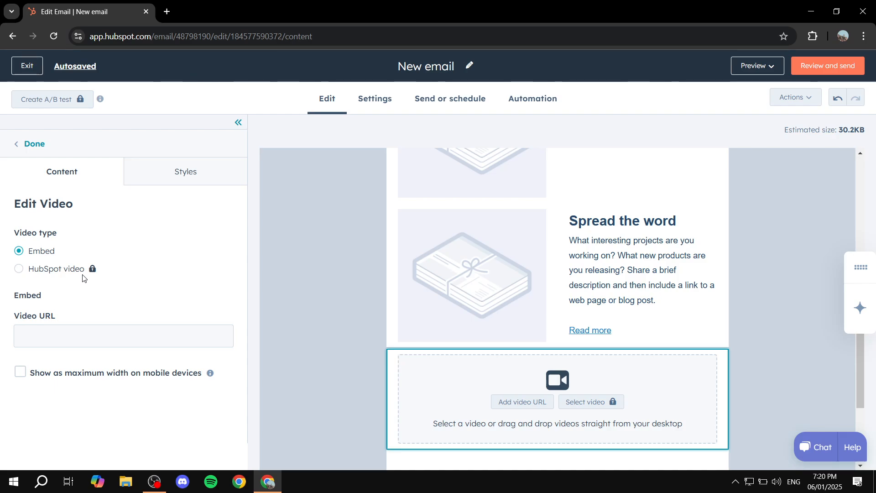
{"action": "left_click", "coordinate": [36, 144]}
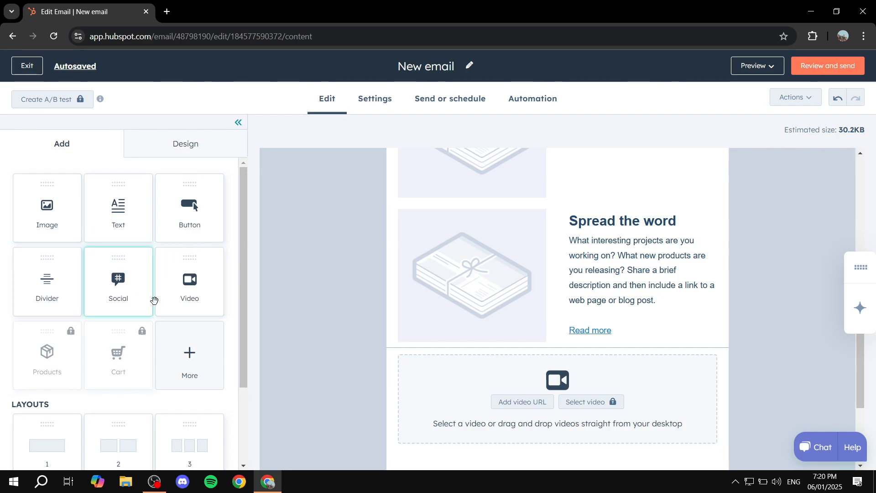
- Inspect the section settings of the last "Spread the word" section, such as columns, spacing and background, and close them
{"action": "scroll", "coordinate": [570, 252], "scroll_direction": "down", "scroll_amount": 3}
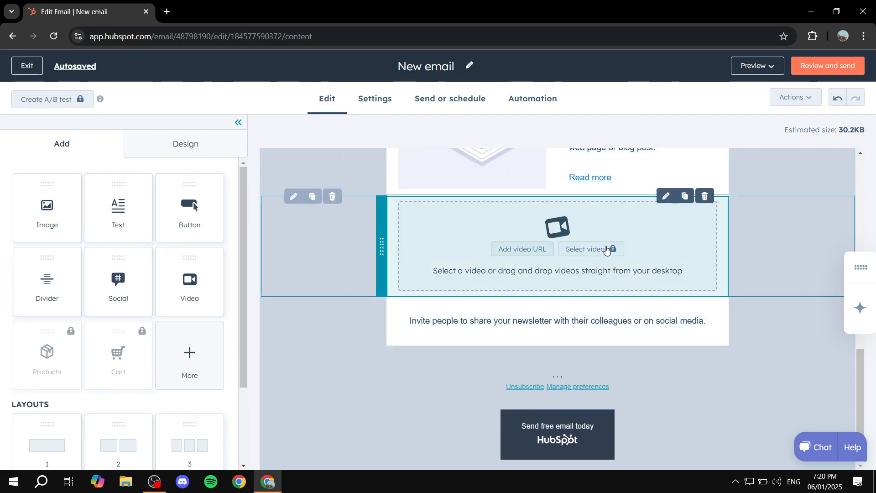
{"action": "scroll", "coordinate": [594, 256], "scroll_direction": "up", "scroll_amount": 3}
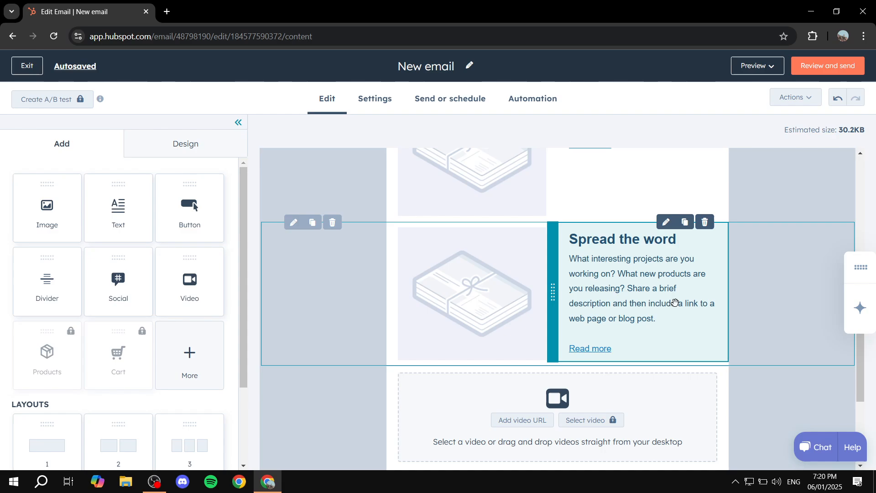
{"action": "left_click", "coordinate": [807, 241]}
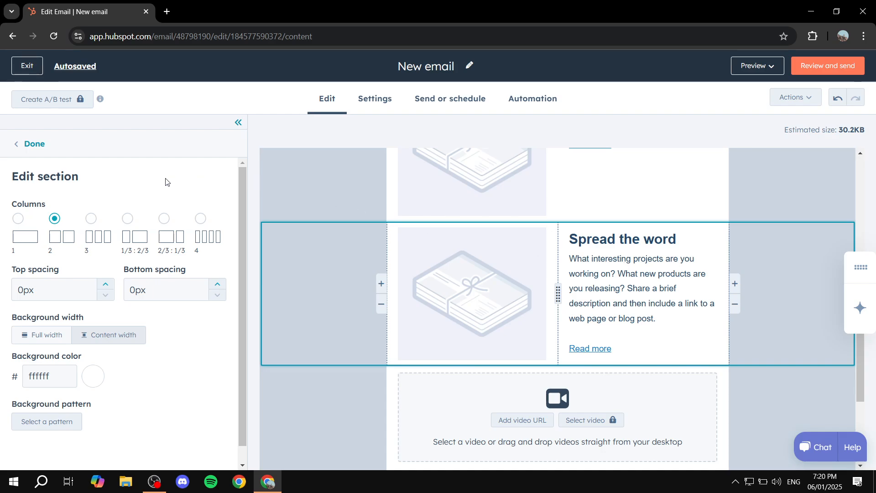
{"action": "left_click", "coordinate": [34, 144]}
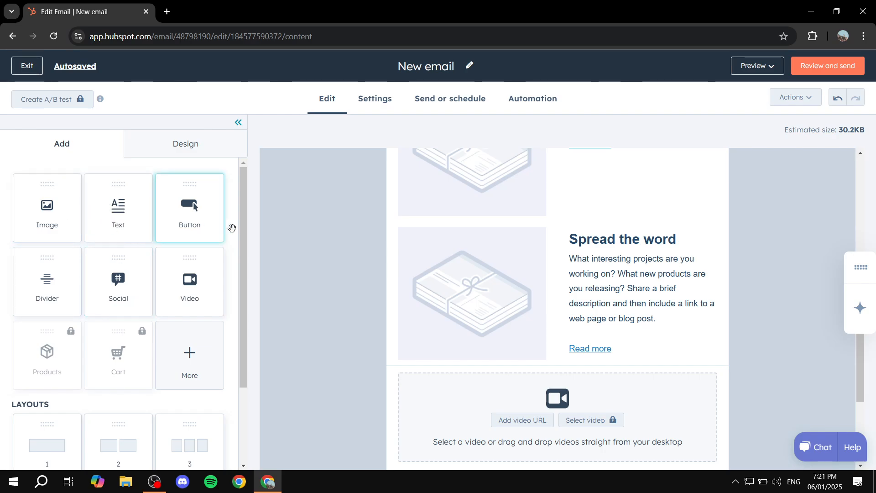
- Delete the empty video block below the last "Spread the word" section
{"action": "scroll", "coordinate": [130, 278], "scroll_direction": "down", "scroll_amount": 3}
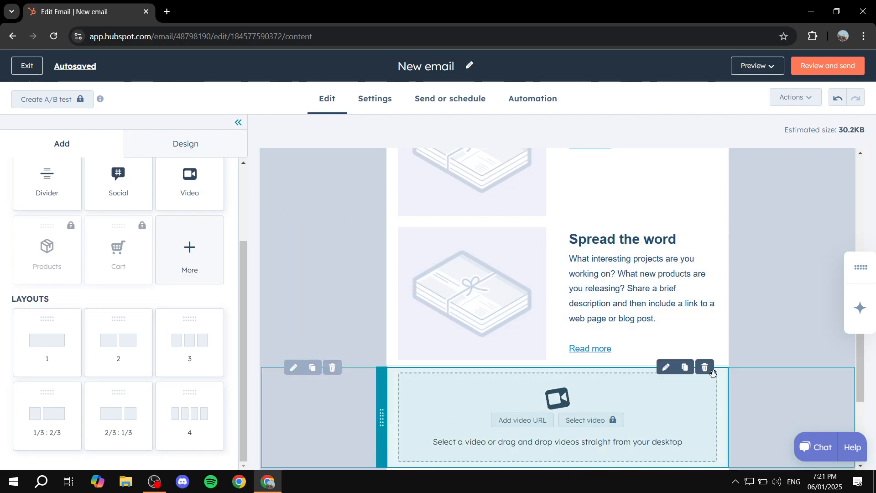
{"action": "left_click", "coordinate": [711, 373]}
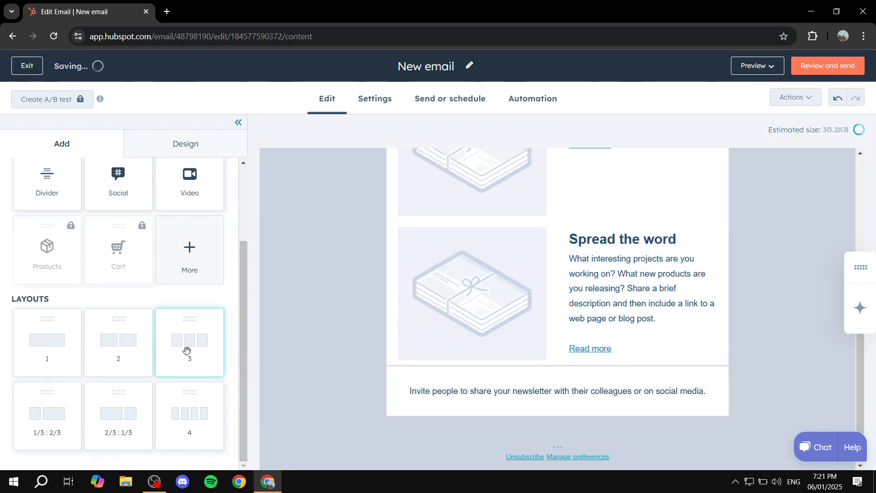
- Insert a three-column section above the closing line, with a text block in the middle column and image blocks in the outer two
{"action": "left_click_drag", "start_coordinate": [195, 342], "coordinate": [474, 379]}
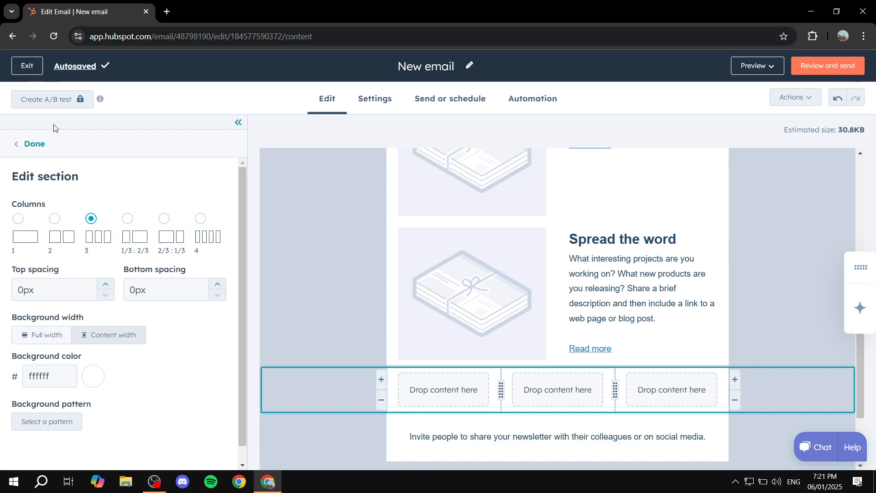
{"action": "left_click", "coordinate": [31, 145]}
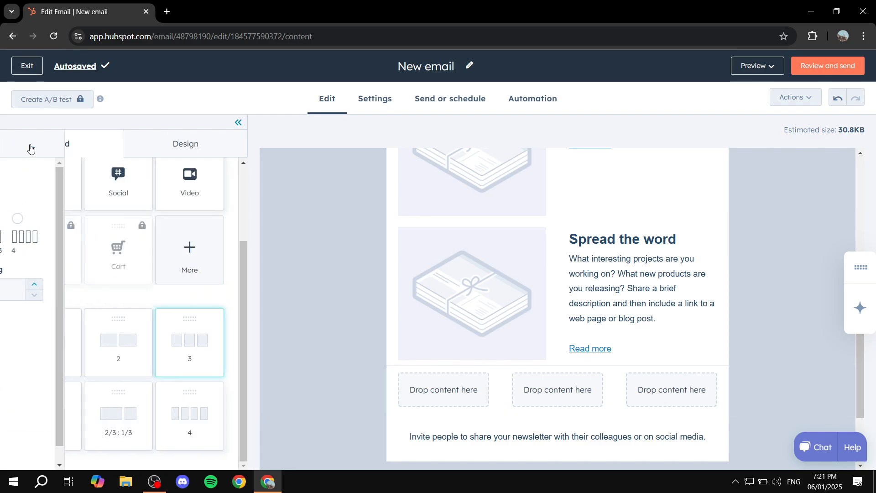
{"action": "scroll", "coordinate": [114, 247], "scroll_direction": "up", "scroll_amount": 2}
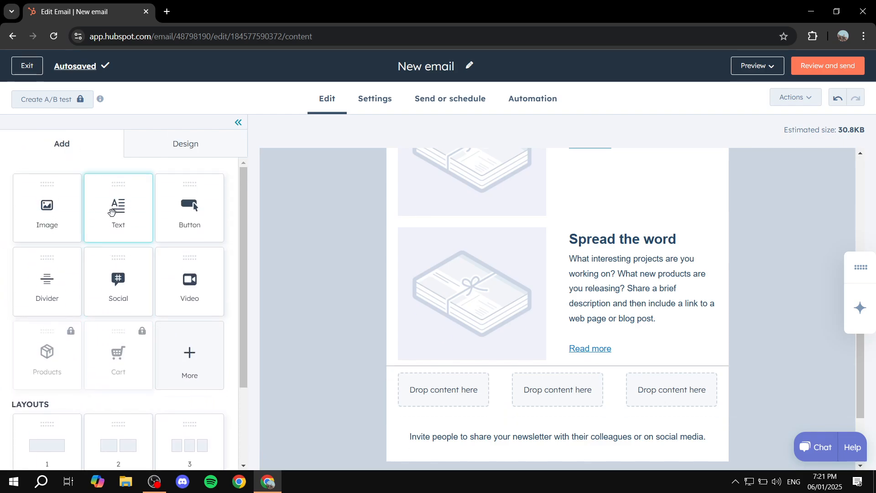
{"action": "left_click_drag", "start_coordinate": [118, 206], "coordinate": [572, 398]}
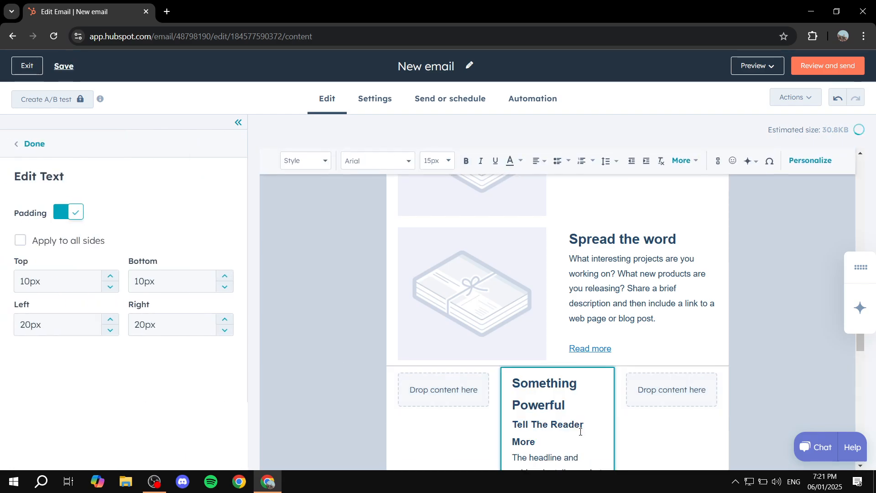
{"action": "left_click", "coordinate": [42, 149]}
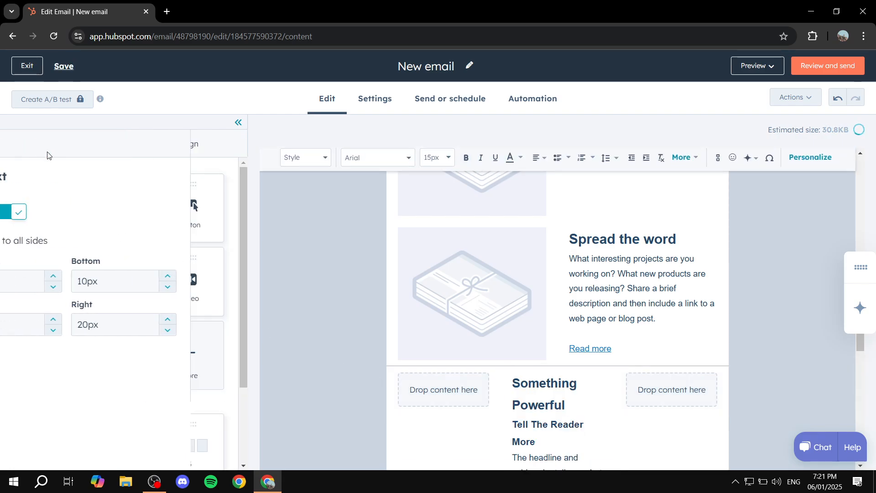
{"action": "left_click_drag", "start_coordinate": [41, 205], "coordinate": [449, 391]}
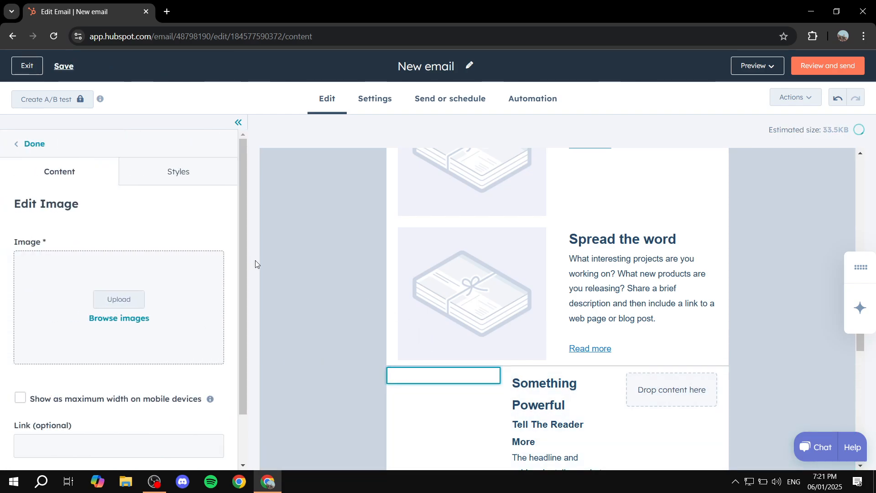
{"action": "left_click", "coordinate": [27, 144]}
{"action": "left_click_drag", "start_coordinate": [119, 201], "coordinate": [690, 397]}
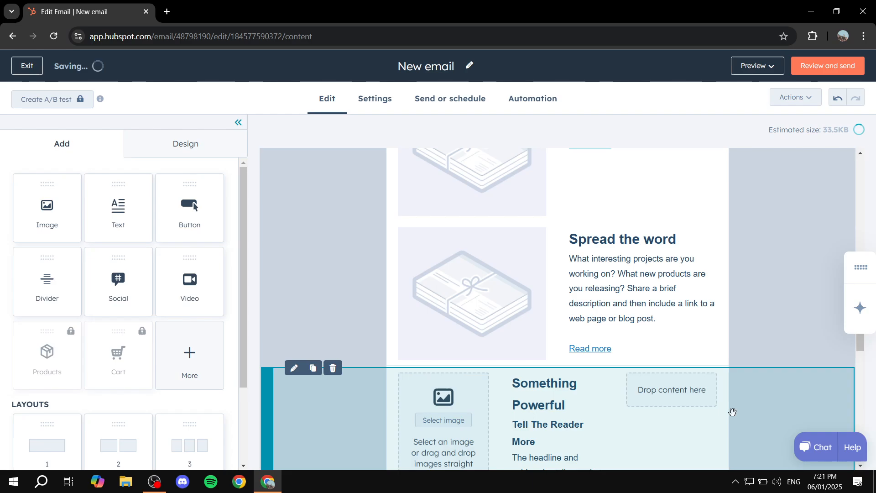
- Open the middle column's text block for editing and select its "Something Powerful" heading
{"action": "scroll", "coordinate": [545, 340], "scroll_direction": "down", "scroll_amount": 2}
{"action": "left_click", "coordinate": [563, 313]}
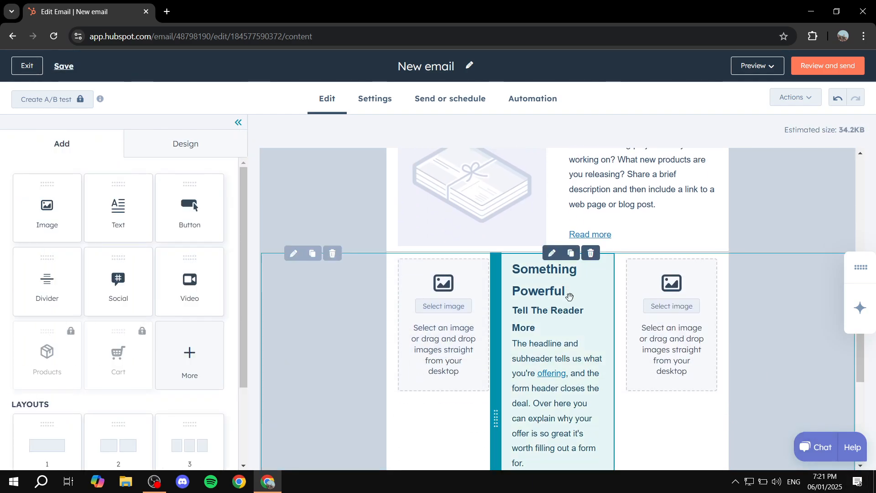
{"action": "left_click_drag", "start_coordinate": [568, 302], "coordinate": [501, 278]}
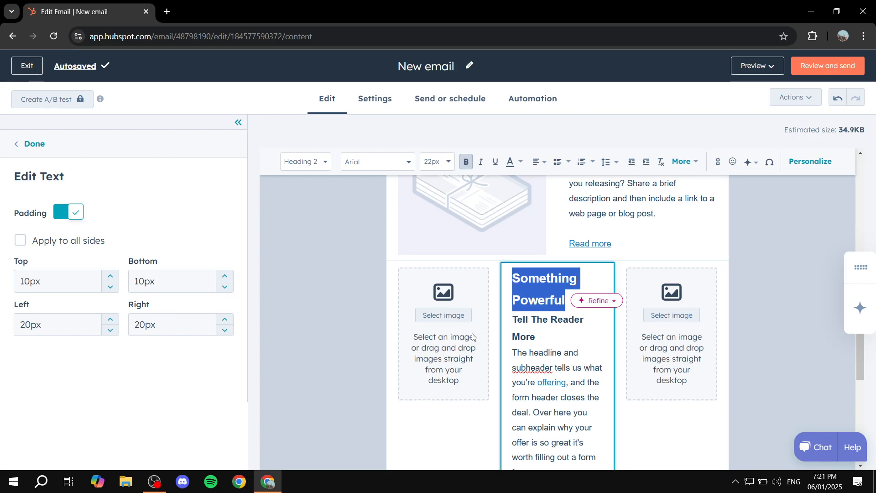
- Upload the dark red "Colors" picture into the first column's image block and close its settings
{"action": "left_click", "coordinate": [439, 343]}
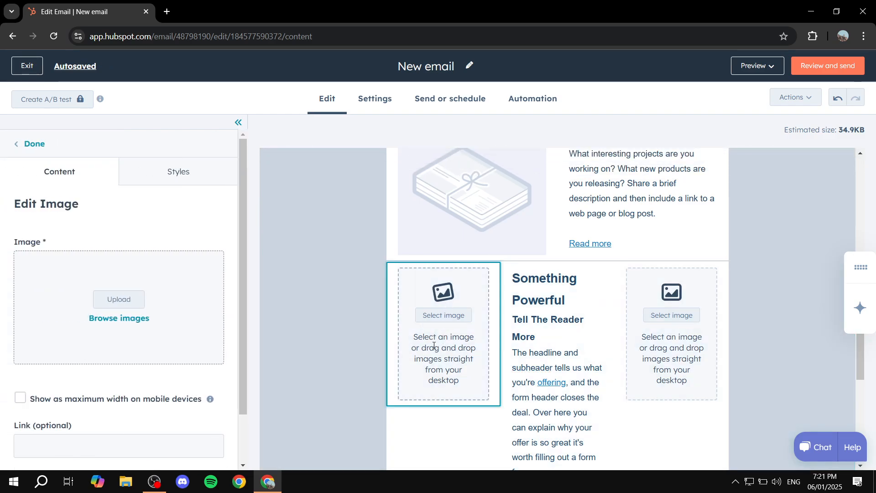
{"action": "left_click", "coordinate": [129, 302]}
{"action": "double_click", "coordinate": [194, 178]}
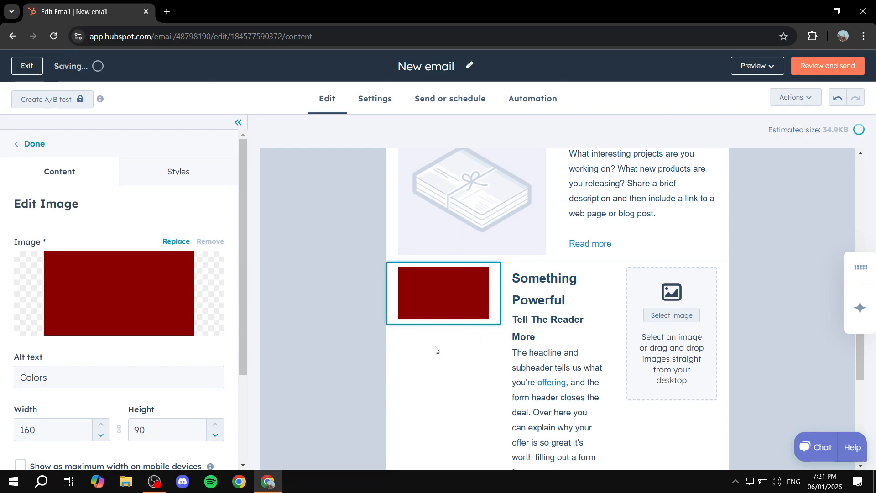
{"action": "left_click", "coordinate": [221, 347]}
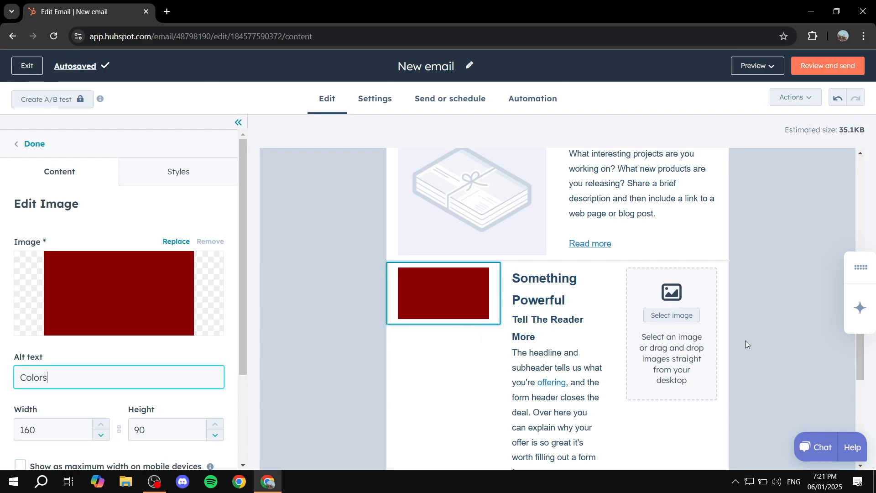
{"action": "left_click", "coordinate": [687, 308]}
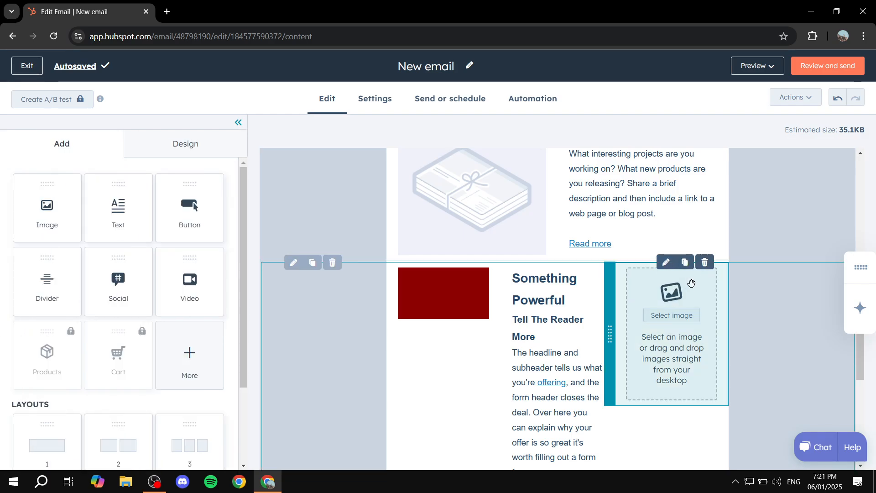
- Review the email up to the company logo and inspect the content settings of the first "Spread the word" image
{"action": "scroll", "coordinate": [582, 329], "scroll_direction": "up", "scroll_amount": 6}
{"action": "scroll", "coordinate": [582, 328], "scroll_direction": "up", "scroll_amount": 2}
{"action": "scroll", "coordinate": [568, 332], "scroll_direction": "down", "scroll_amount": 5}
{"action": "scroll", "coordinate": [564, 333], "scroll_direction": "up", "scroll_amount": 6}
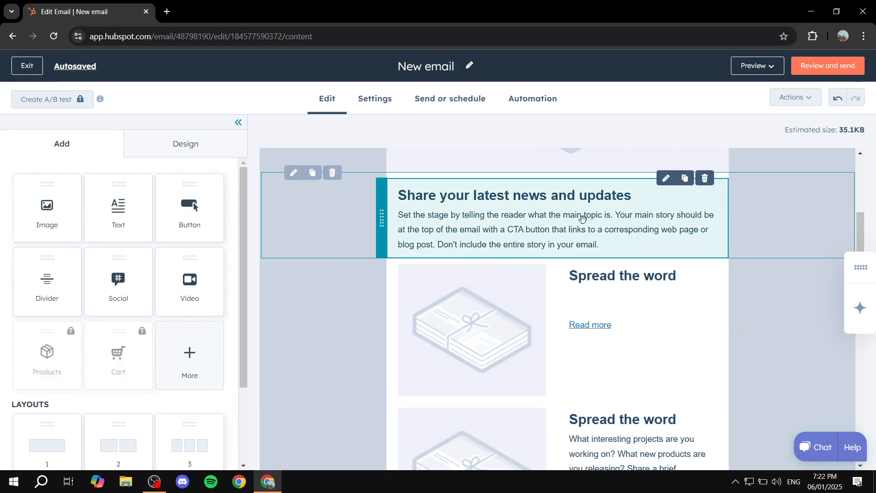
{"action": "scroll", "coordinate": [545, 303], "scroll_direction": "up", "scroll_amount": 3}
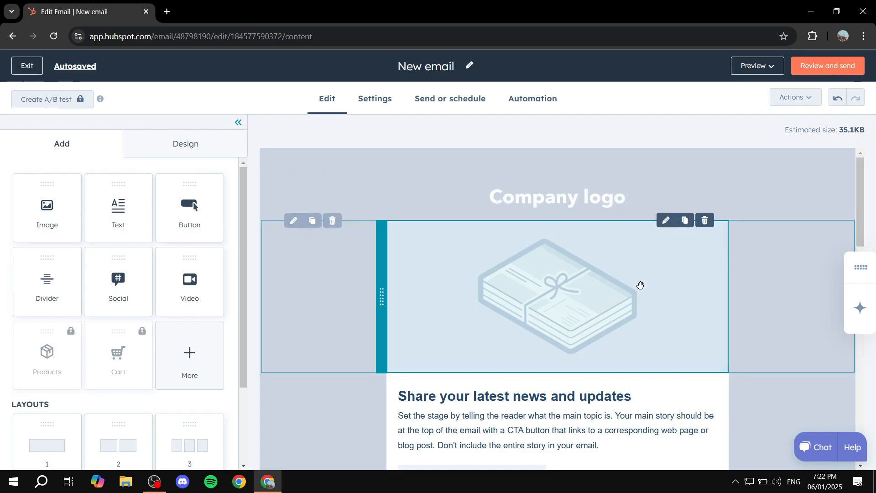
{"action": "scroll", "coordinate": [366, 256], "scroll_direction": "down", "scroll_amount": 6}
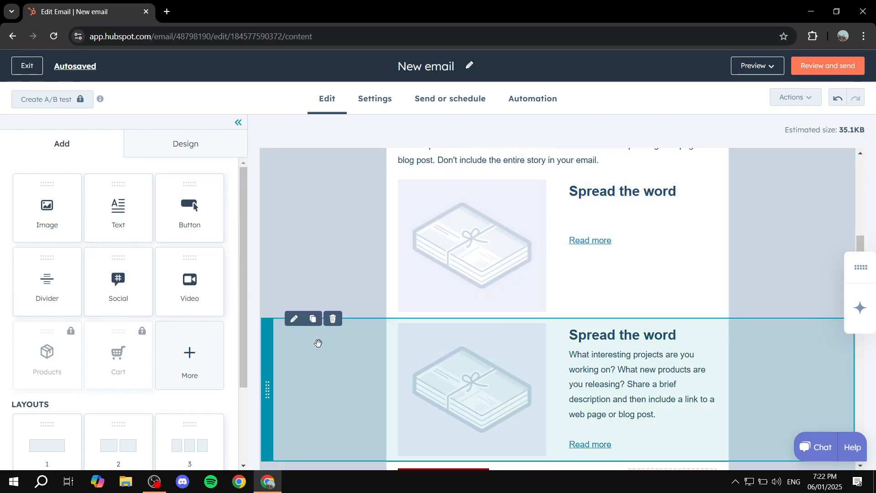
{"action": "left_click", "coordinate": [512, 268]}
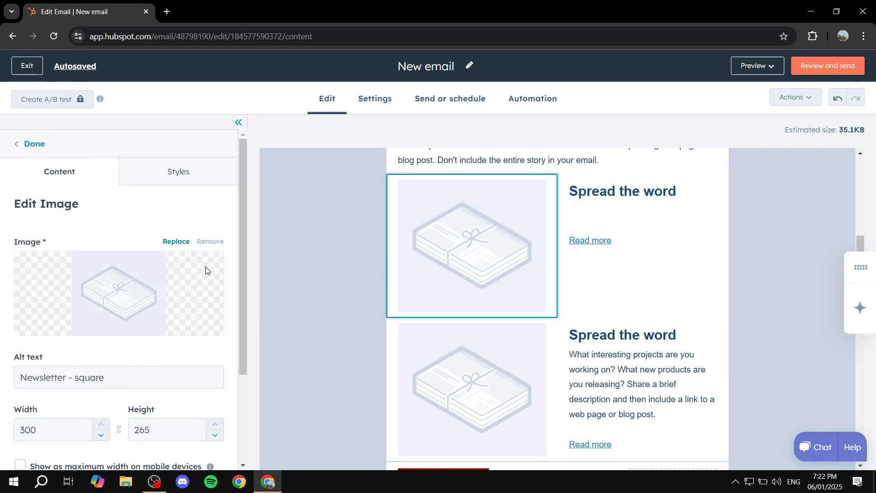
{"action": "left_click", "coordinate": [37, 143]}
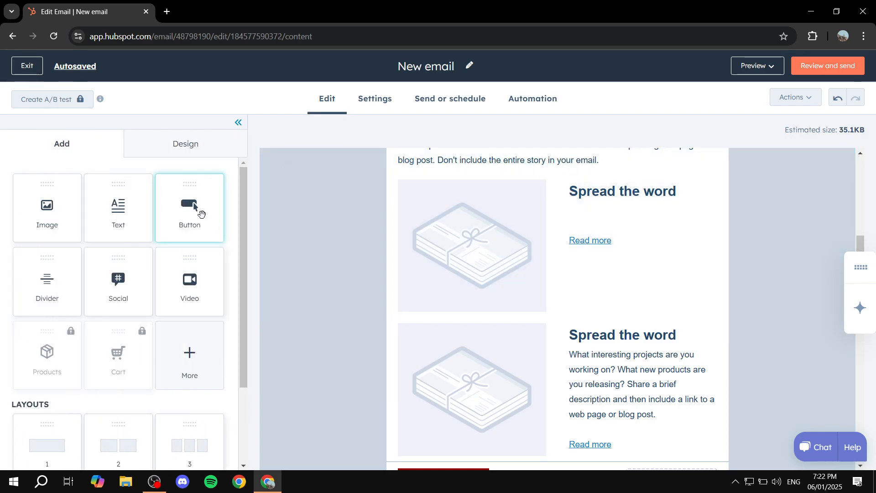
- Add a button below the first "Spread the word" image and link it to the URL google.com
{"action": "left_click_drag", "start_coordinate": [201, 214], "coordinate": [623, 329]}
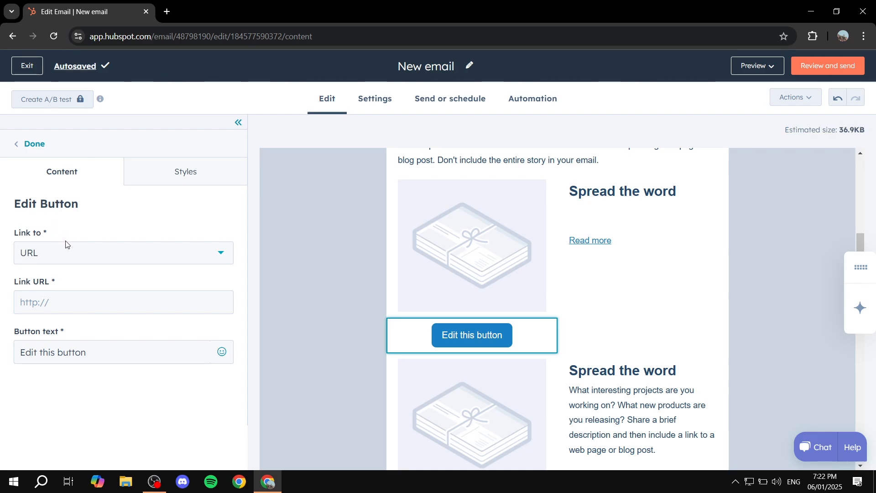
{"action": "left_click", "coordinate": [66, 252]}
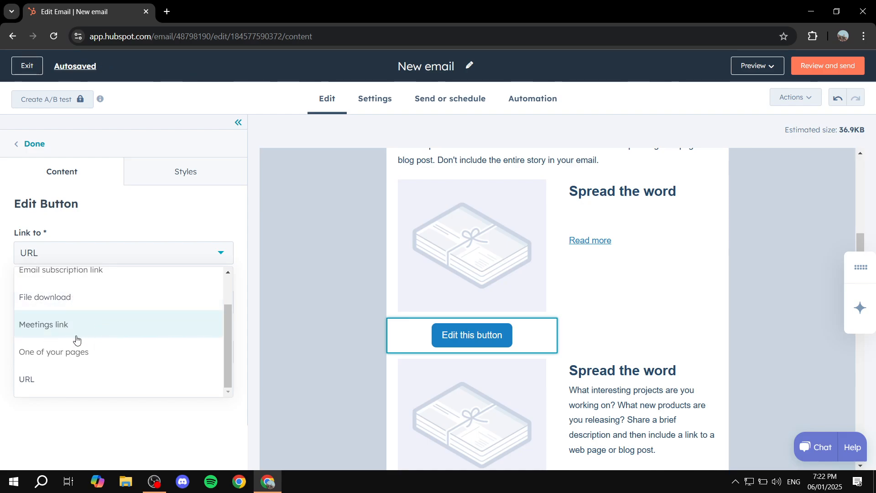
{"action": "left_click", "coordinate": [48, 254]}
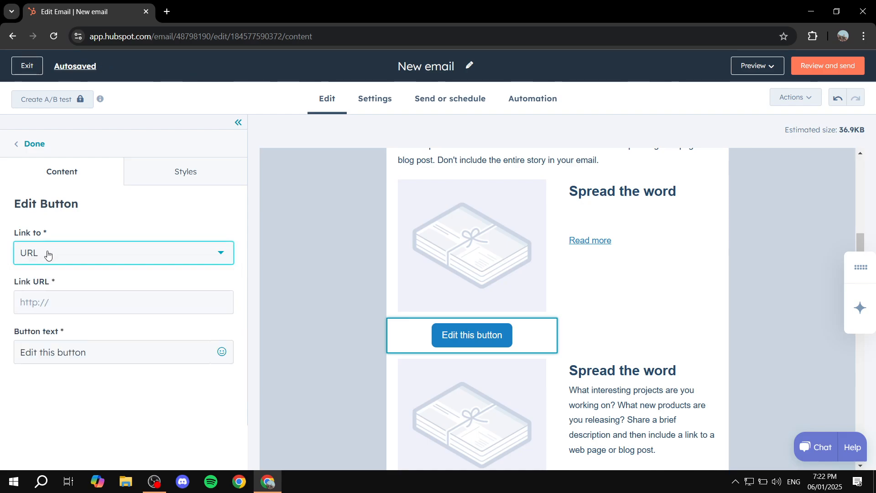
{"action": "left_click", "coordinate": [84, 300]}
{"action": "type", "text": "google"}
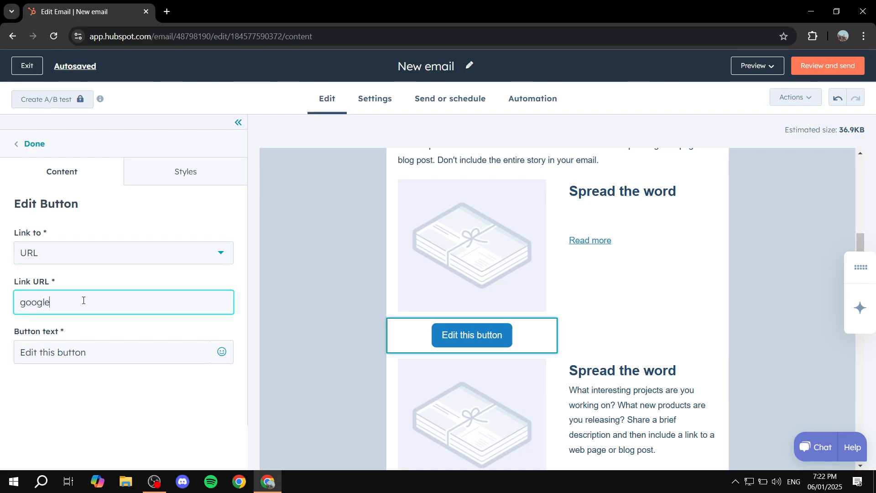
{"action": "type", "text": ".com"}
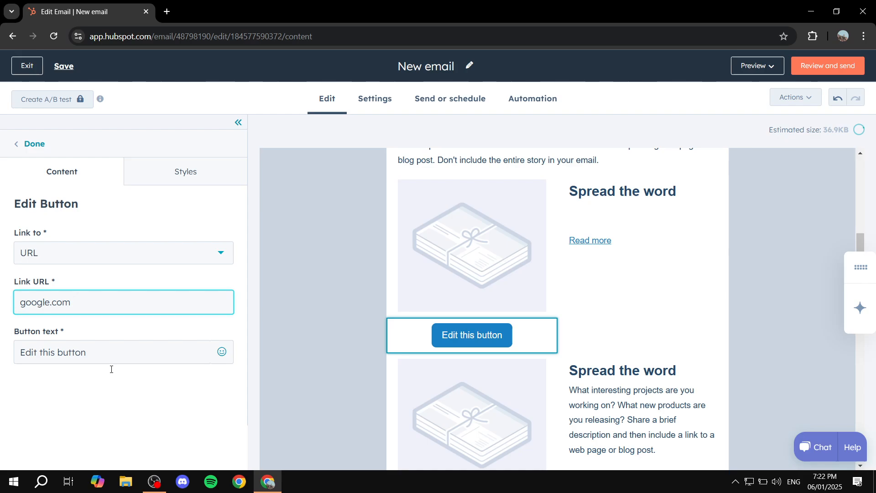
- Change the new button's text to "Click here"
{"action": "left_click_drag", "start_coordinate": [120, 360], "coordinate": [0, 324]}
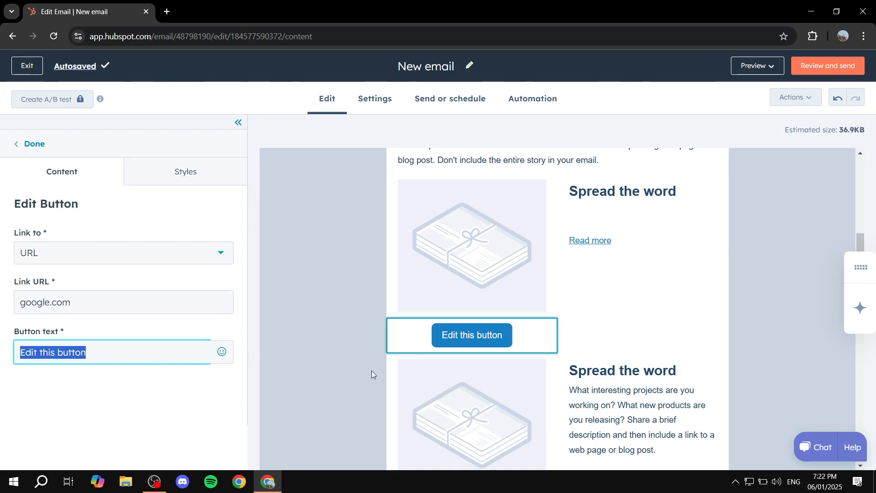
{"action": "type", "text": "Click here"}
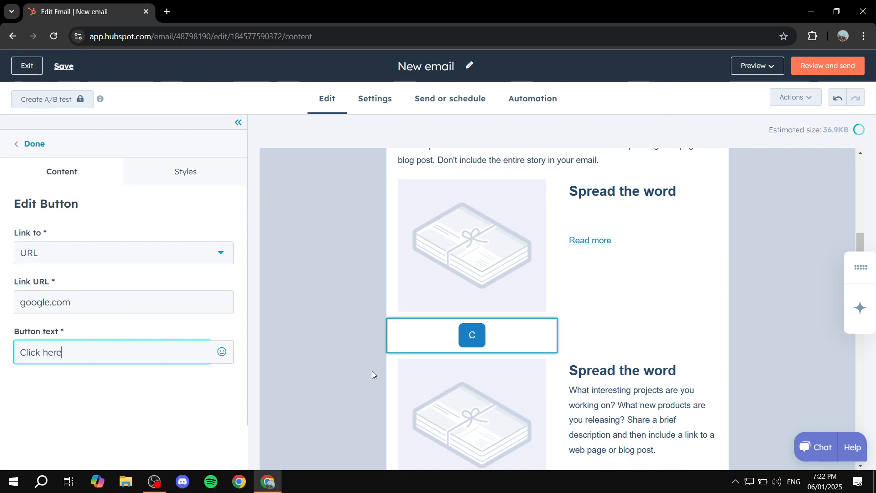
{"action": "left_click", "coordinate": [163, 402]}
- Set the "Click here" button's background color to red (FF0201) and close the button's settings
{"action": "left_click", "coordinate": [177, 173]}
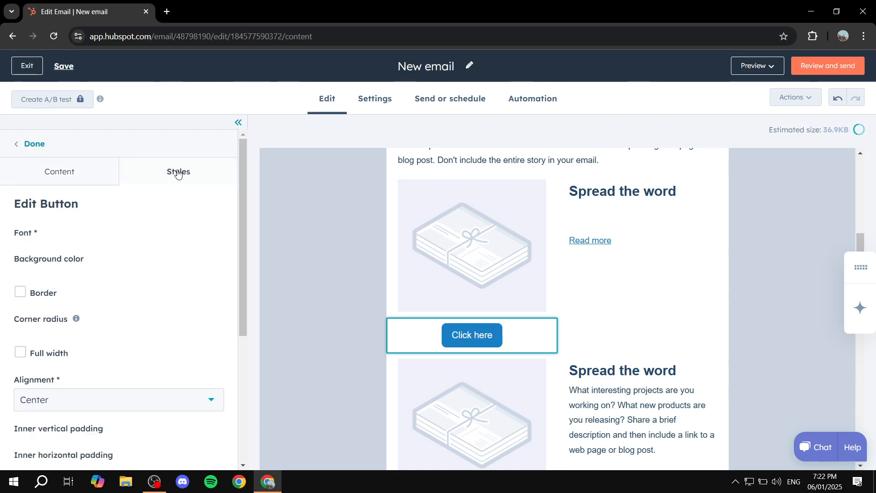
{"action": "left_click", "coordinate": [95, 329]}
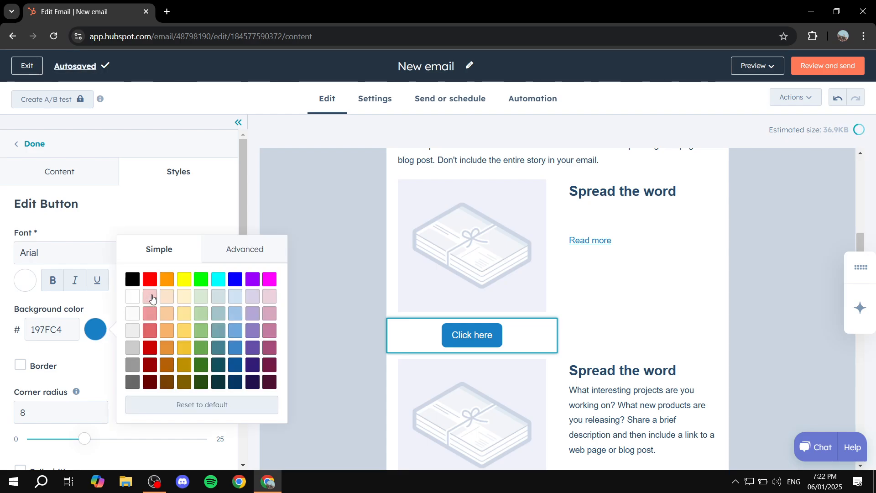
{"action": "left_click", "coordinate": [150, 279]}
{"action": "left_click", "coordinate": [117, 211]}
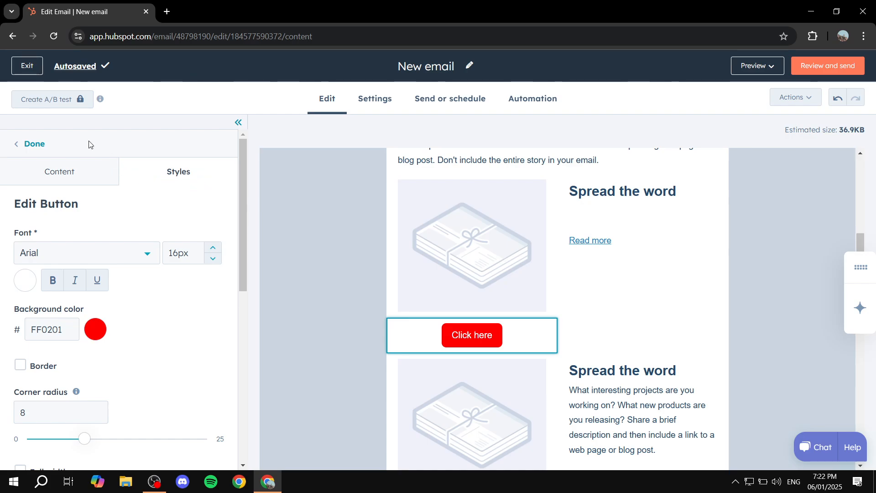
{"action": "left_click", "coordinate": [32, 144]}
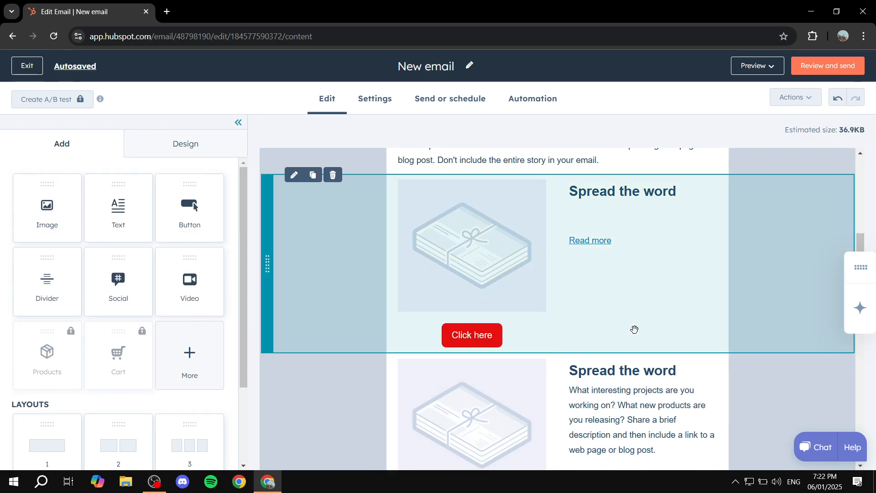
- Set the email template's background color to medium green in the design settings, after looking at the text styles
{"action": "scroll", "coordinate": [607, 315], "scroll_direction": "up", "scroll_amount": 6}
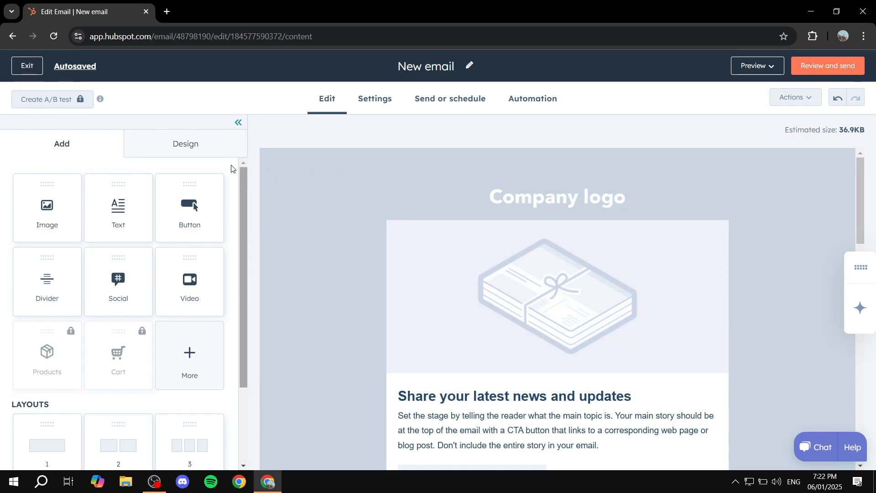
{"action": "left_click", "coordinate": [200, 152]}
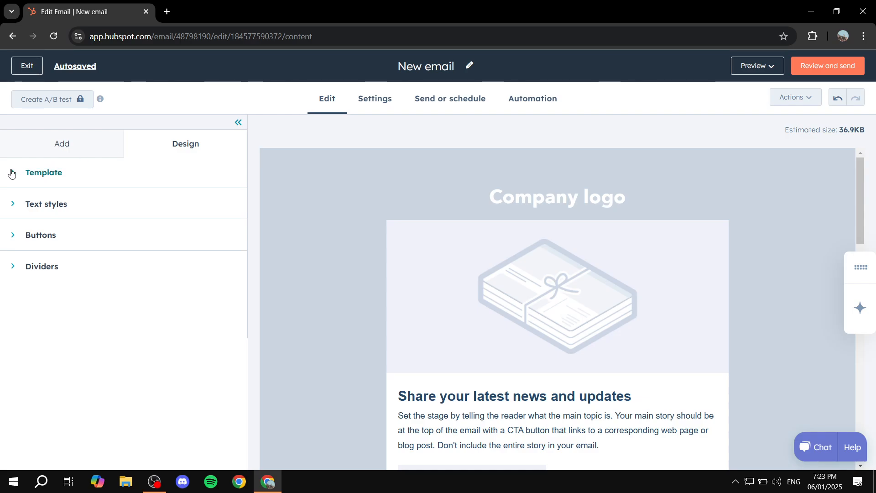
{"action": "left_click", "coordinate": [43, 173]}
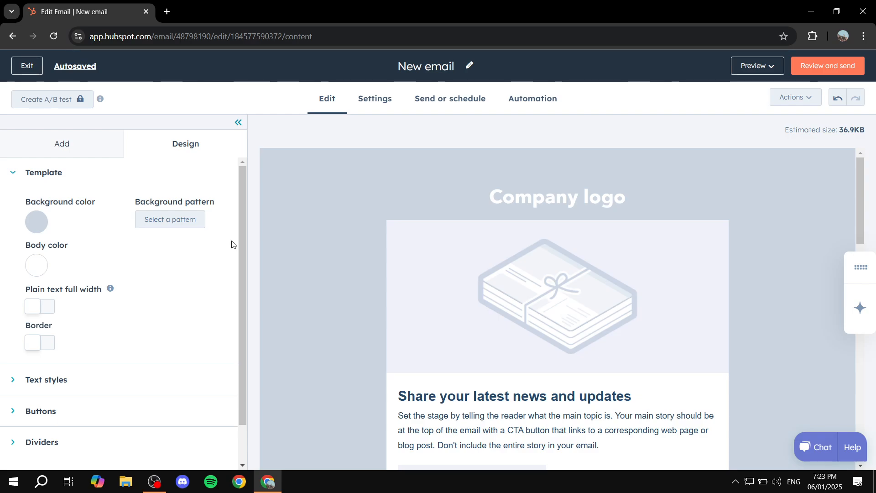
{"action": "left_click", "coordinate": [13, 383]}
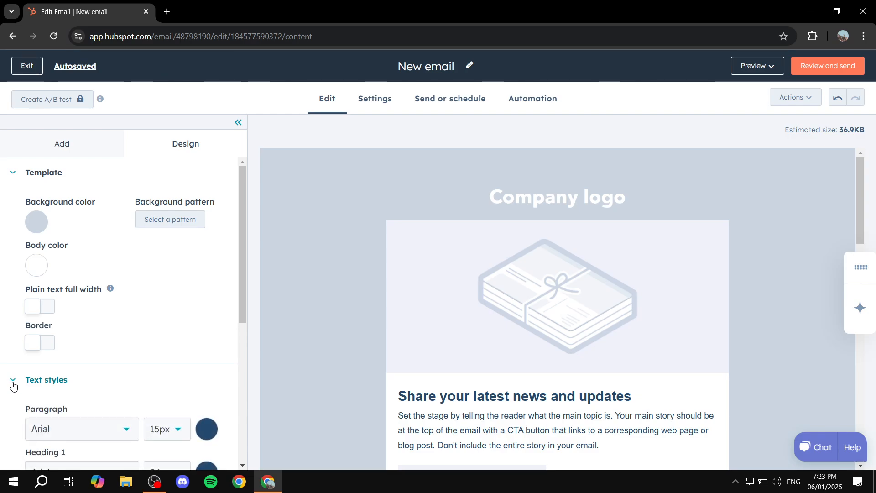
{"action": "left_click", "coordinate": [15, 381]}
{"action": "left_click", "coordinate": [38, 222]}
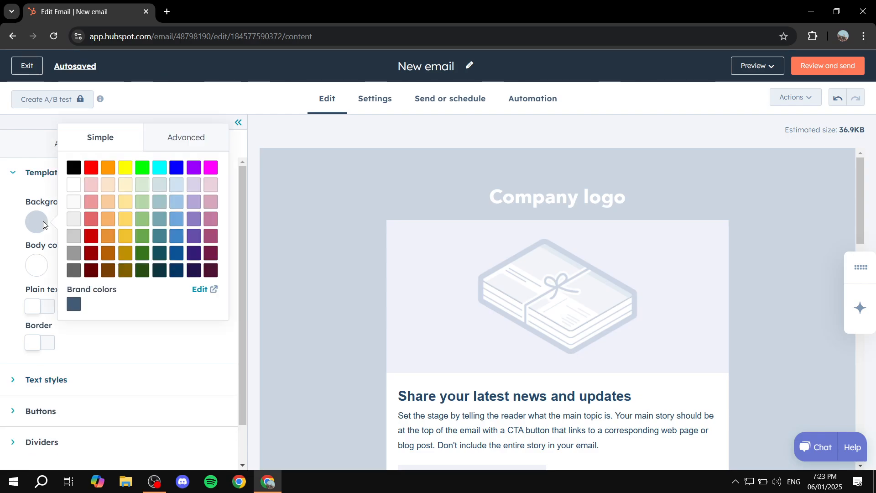
{"action": "left_click", "coordinate": [142, 219]}
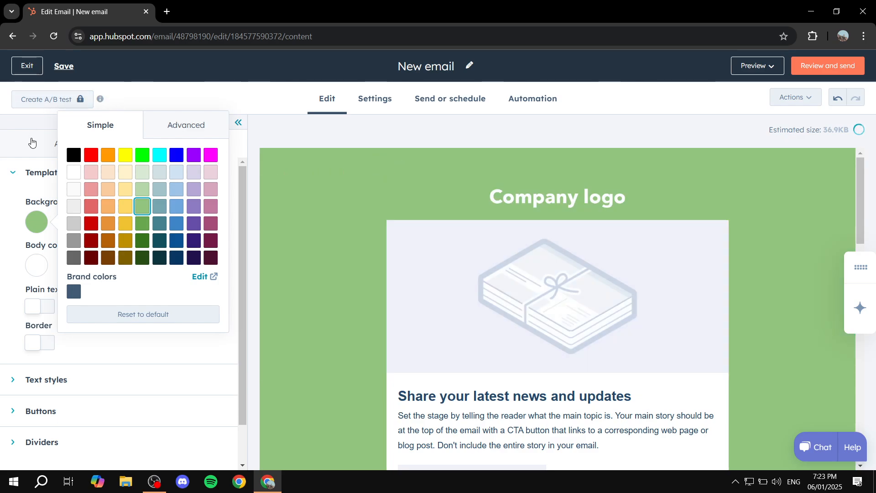
{"action": "left_click", "coordinate": [15, 174]}
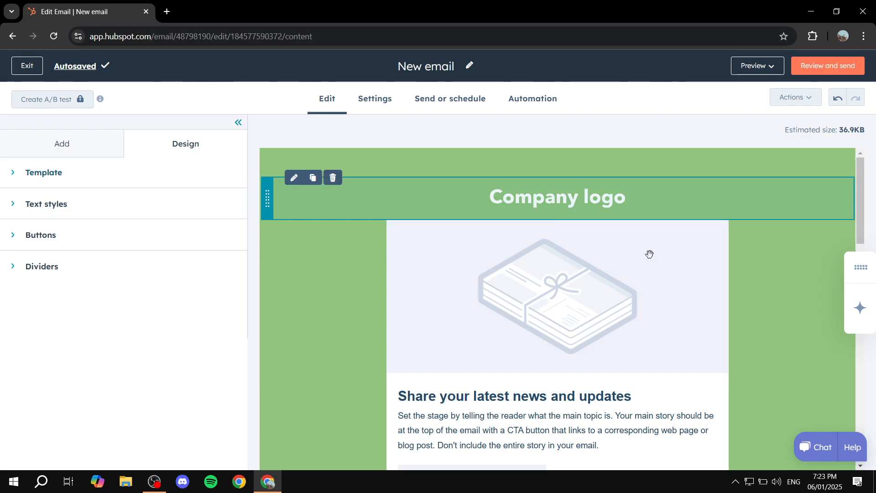
- Review the whole recolored email and check which required fields must be completed before sending
{"action": "scroll", "coordinate": [639, 230], "scroll_direction": "down", "scroll_amount": 6}
{"action": "scroll", "coordinate": [635, 238], "scroll_direction": "down", "scroll_amount": 8}
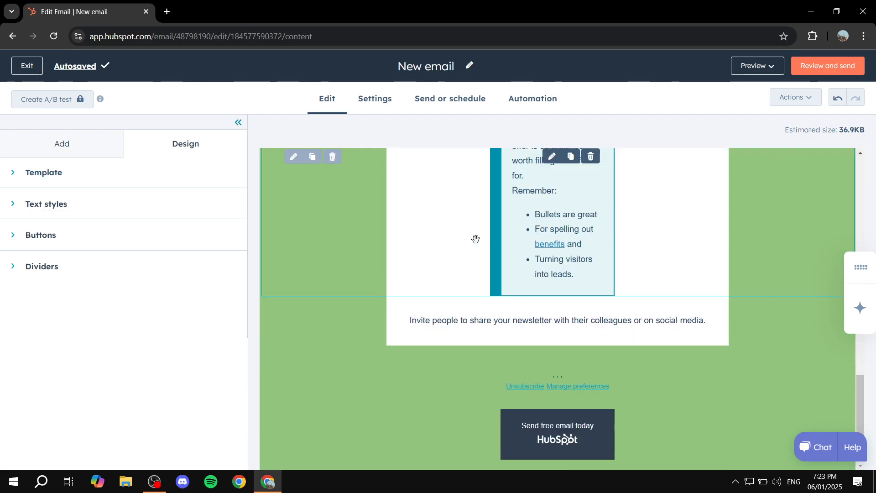
{"action": "mouse_move", "coordinate": [844, 67]}
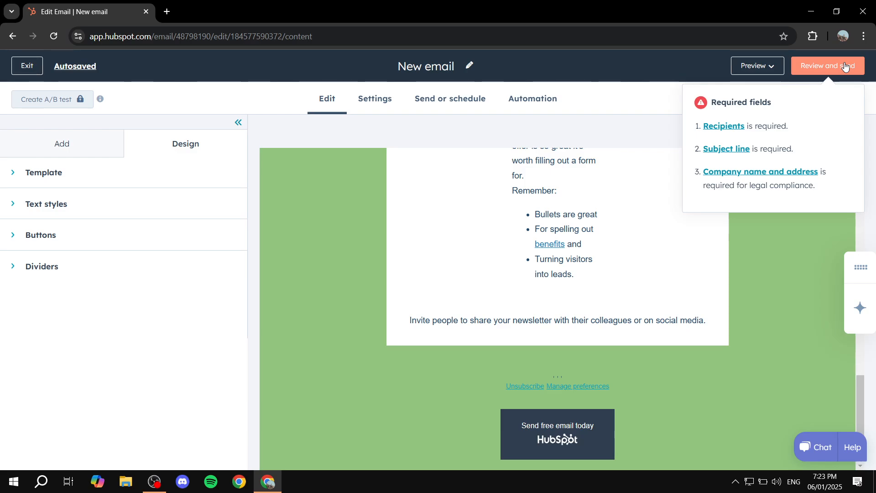
{"action": "scroll", "coordinate": [790, 254], "scroll_direction": "up", "scroll_amount": 15}
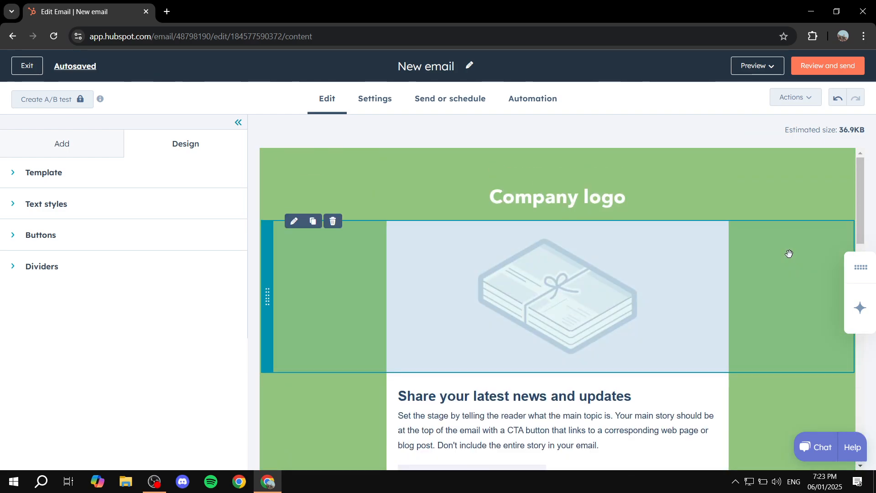